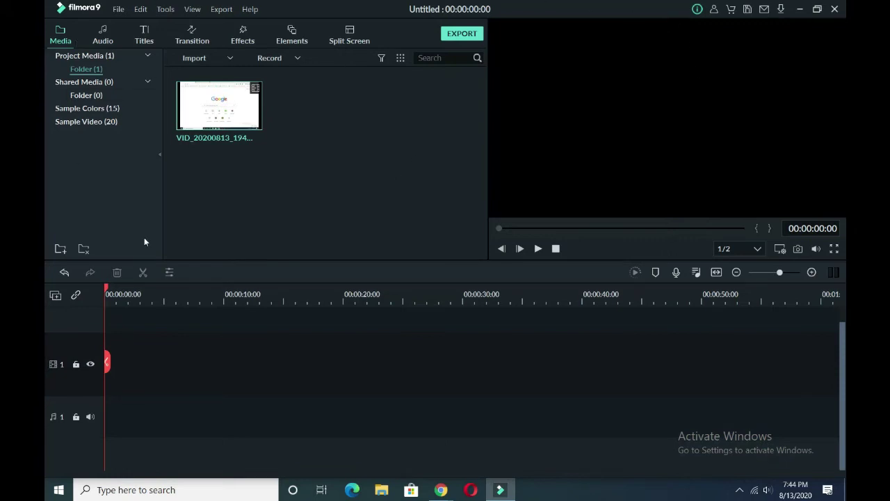
Step: Place the VID_20200813 clip on the first video track, keeping the project settings at 1920 x 1080 25fps
left_click(220, 105)
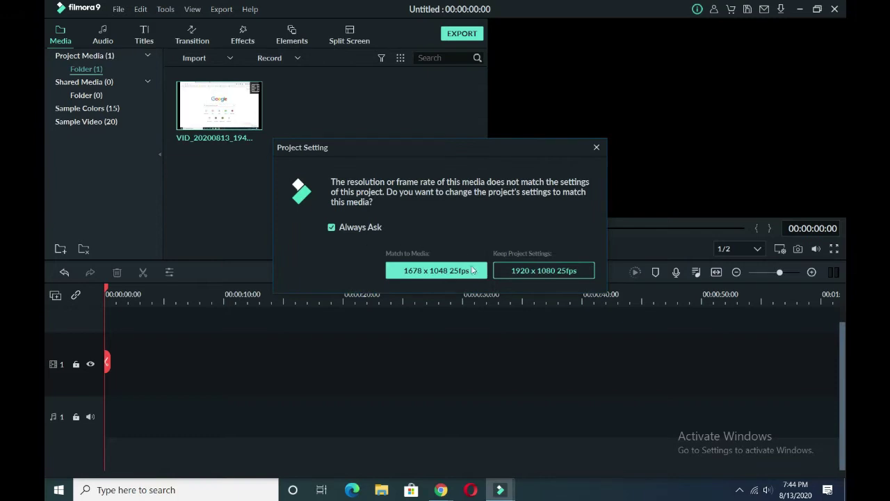
left_click(517, 268)
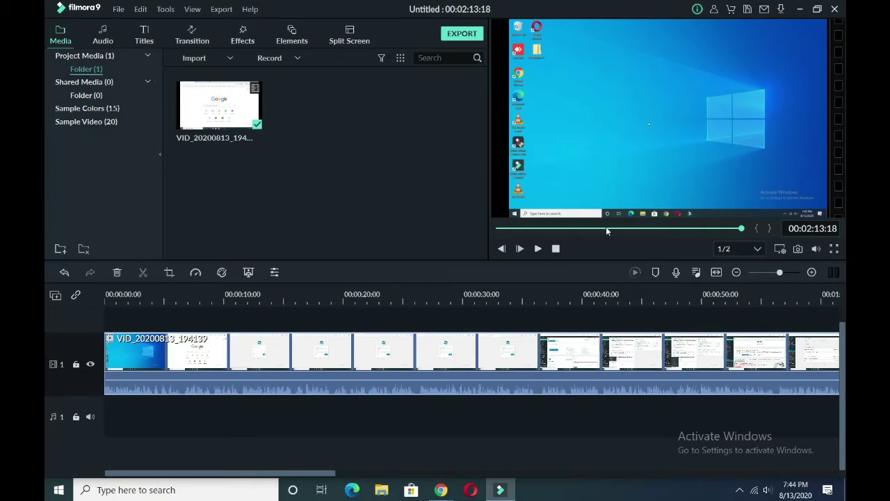
Step: Add the Opener 1 title at the very start of the timeline on the track above the video
left_click_drag(660, 231, 497, 226)
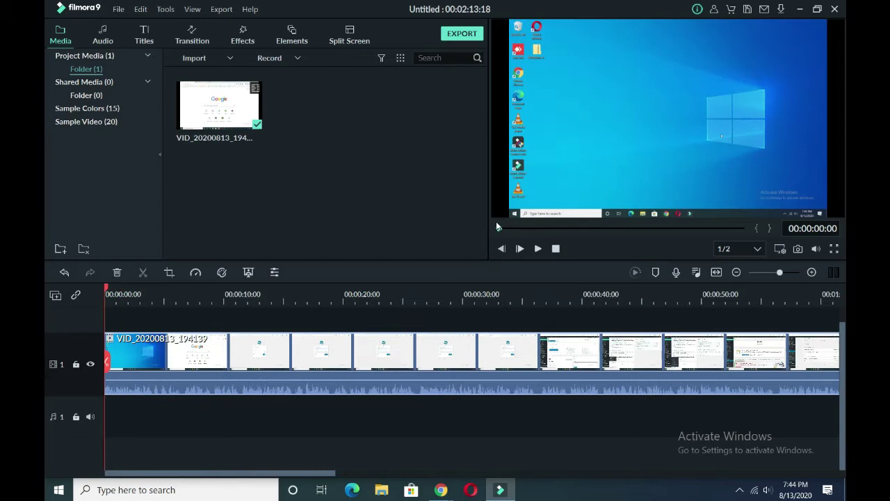
left_click(143, 35)
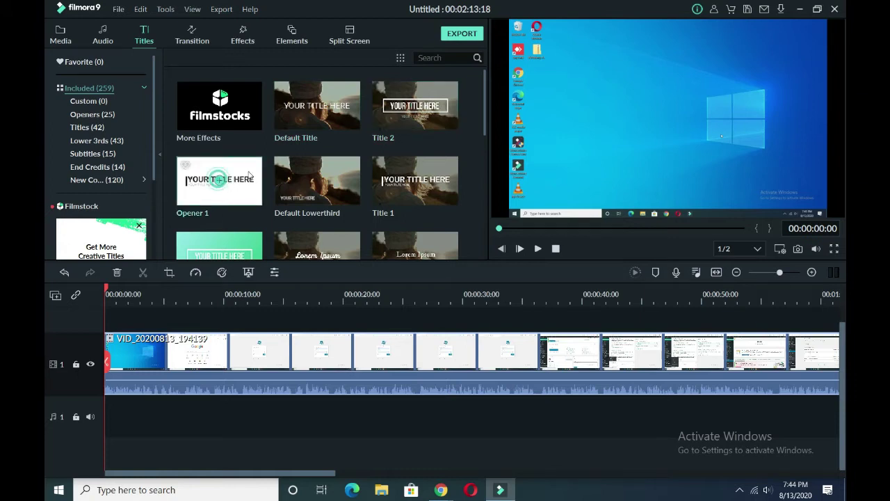
left_click(219, 180)
Step: Change the opener's large heading to "Welcome To" and move it beside the vertical bar
left_click_drag(164, 363, 123, 348)
double_click(665, 110)
triple_click(293, 112)
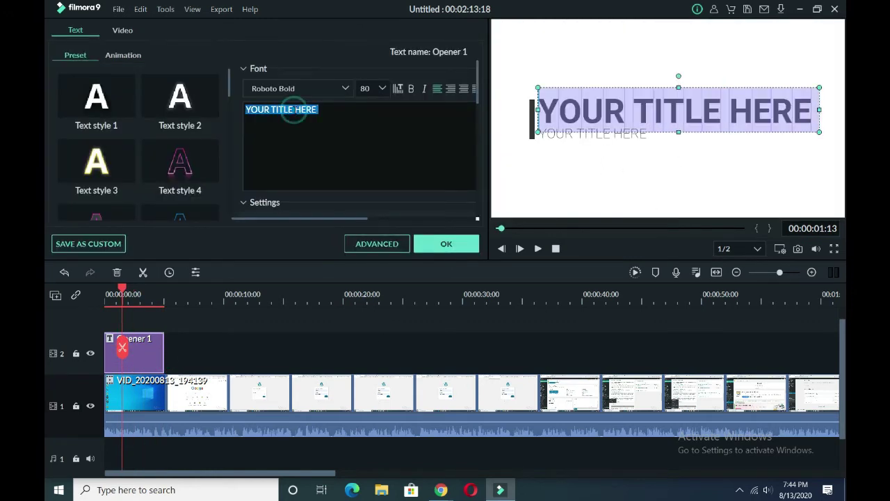
type("Welc")
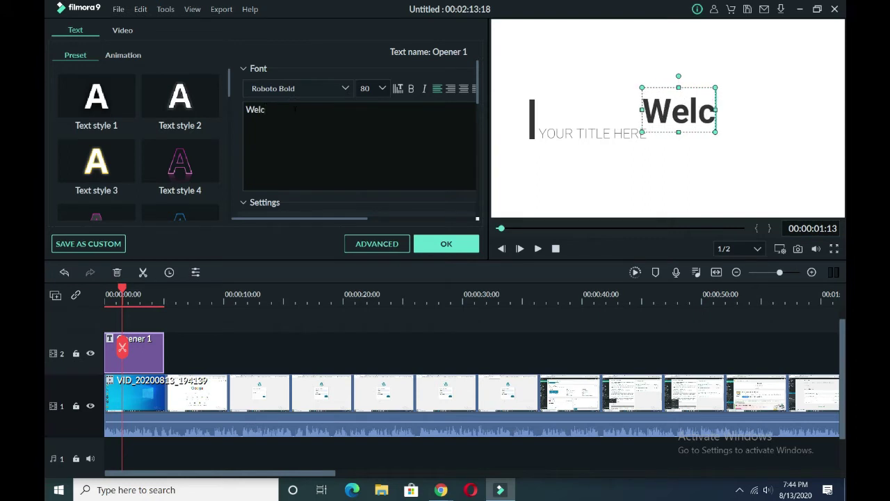
type("ome To")
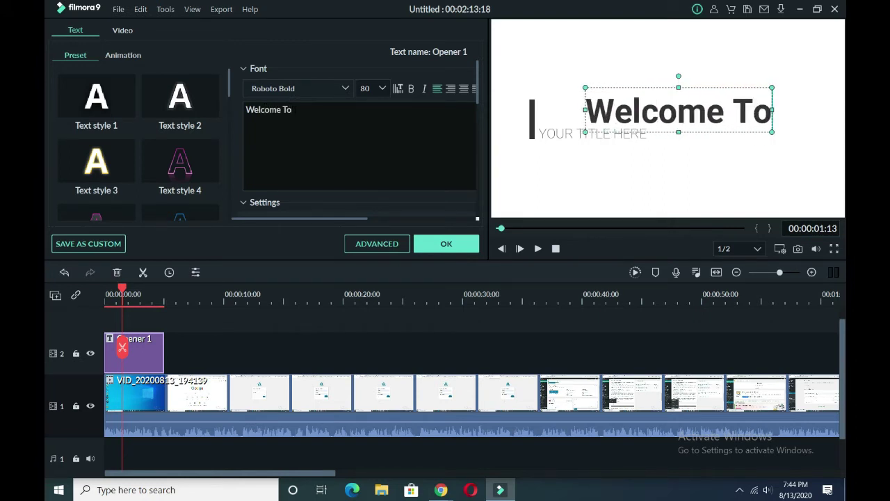
left_click_drag(638, 106, 587, 98)
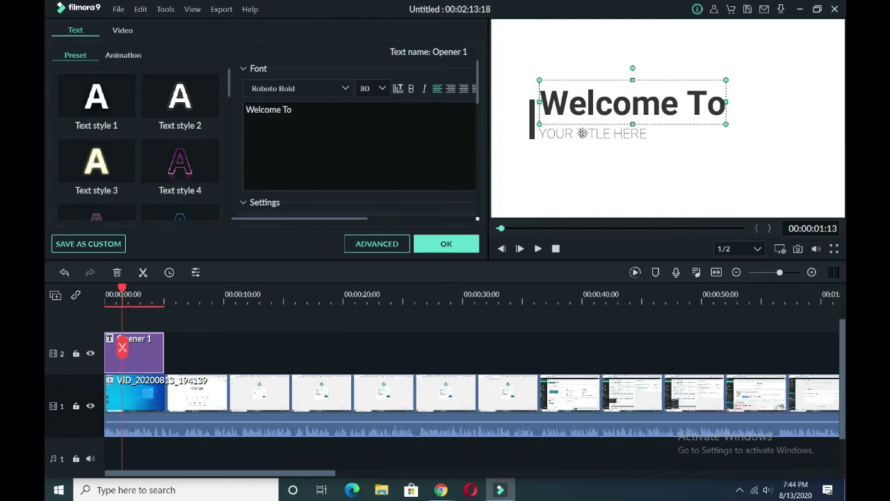
Step: Replace the opener's smaller second line with "The SoftAsia"
left_click(584, 137)
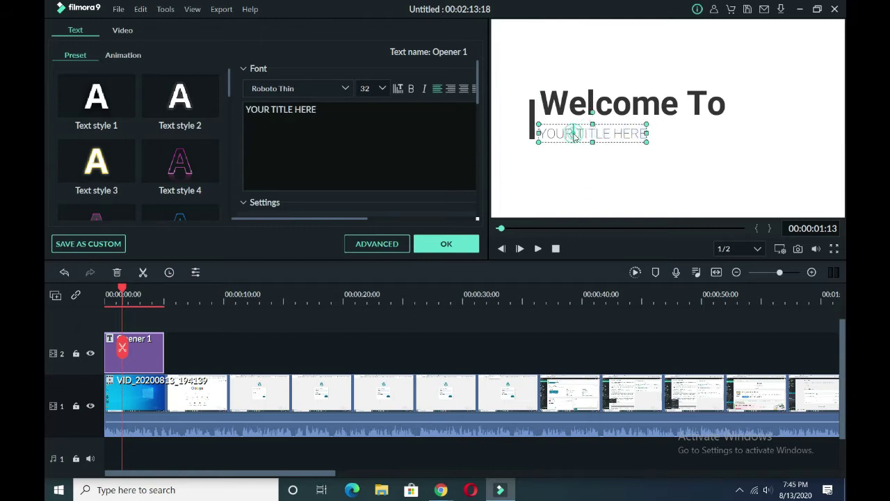
triple_click(289, 110)
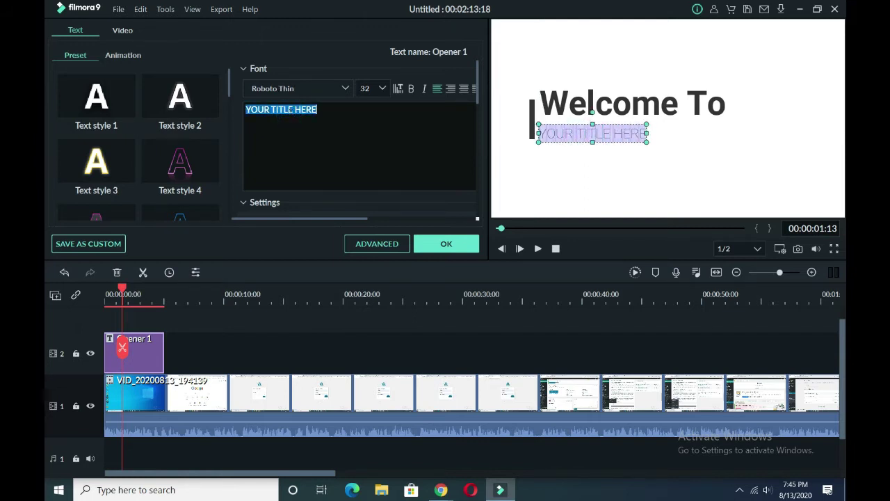
type("The So")
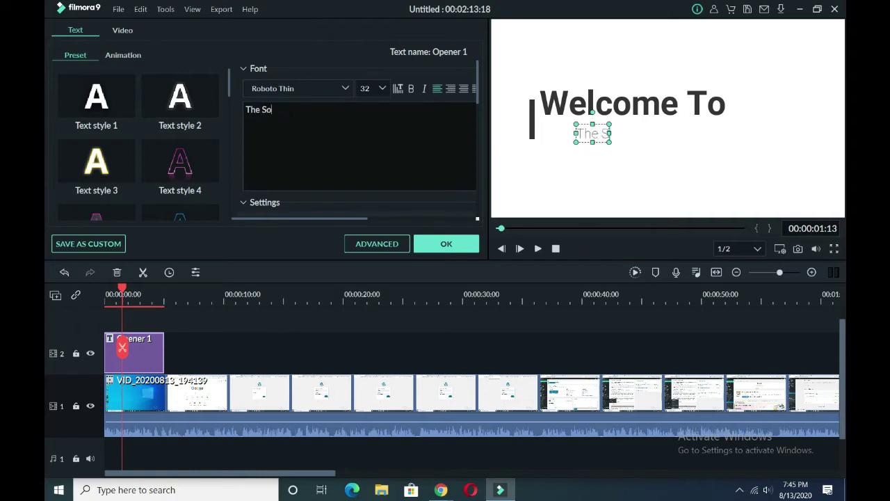
type("ftAsia")
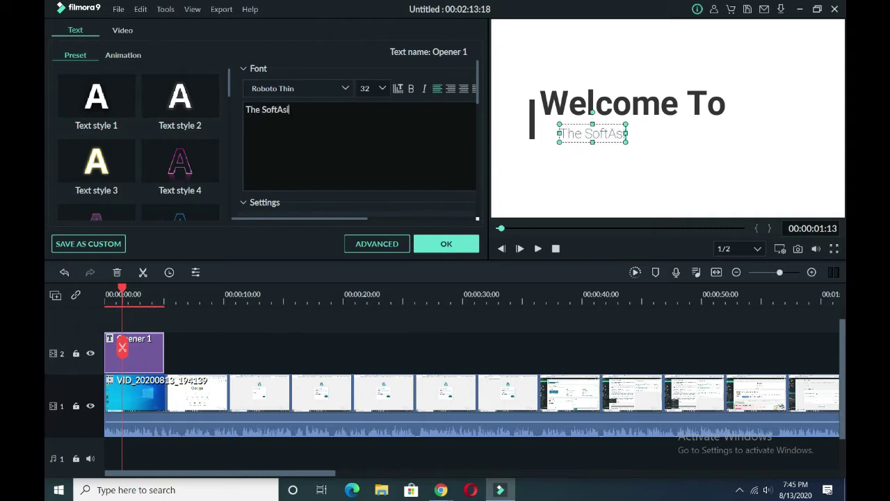
Step: Set the second line's font size to 40 and reposition both lines, left-aligned beside the vertical bar without overlapping
left_click(382, 88)
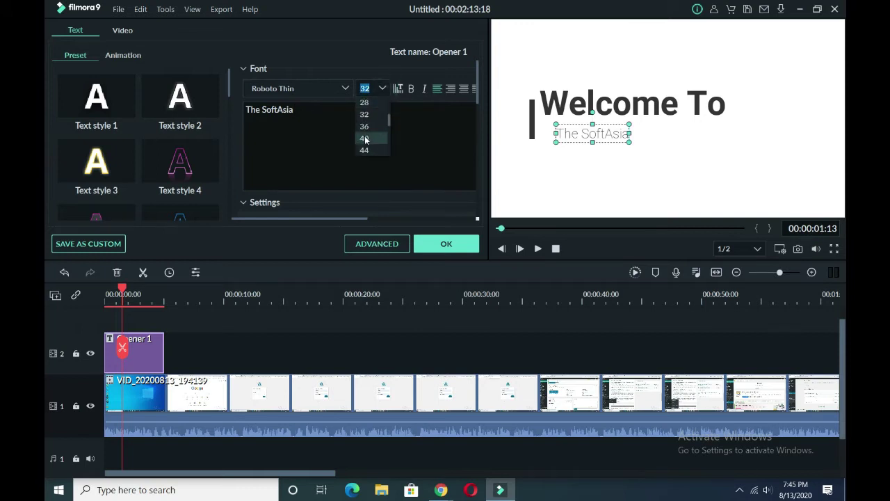
left_click(369, 140)
left_click_drag(589, 137, 583, 152)
left_click(585, 102)
left_click_drag(585, 102, 583, 112)
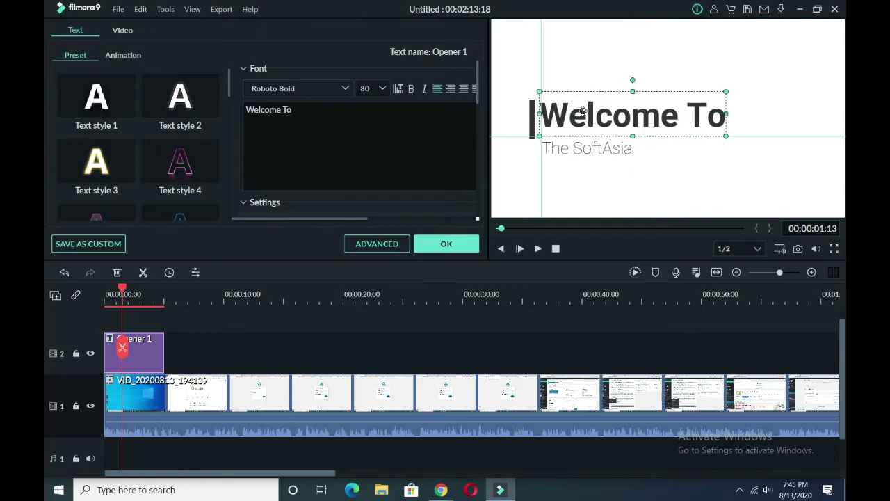
Step: Apply Text style 4 to the "Welcome To" heading and Text style 12 to the "The SoftAsia" line
left_click(179, 164)
left_click(571, 150)
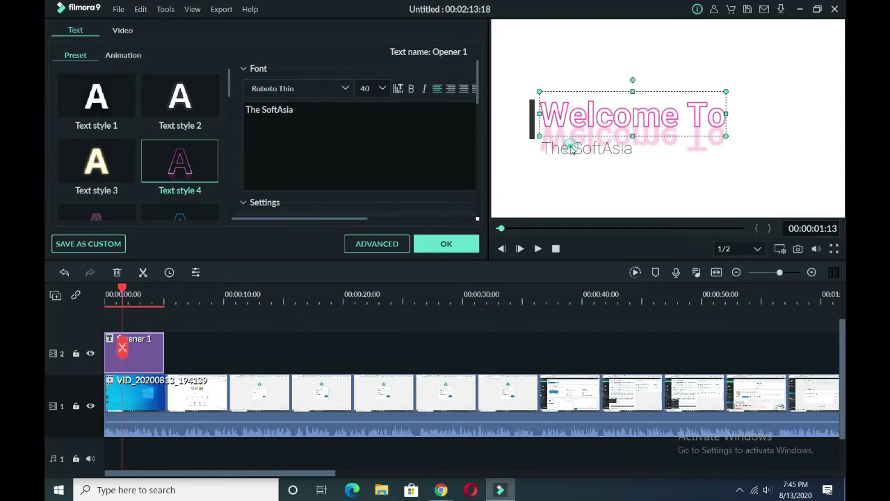
scroll(147, 195, "down", 3)
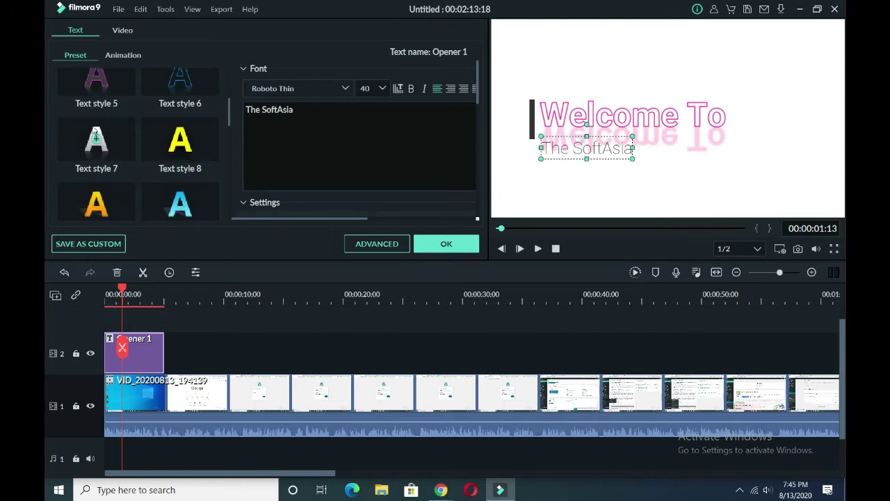
left_click(97, 84)
left_click(179, 80)
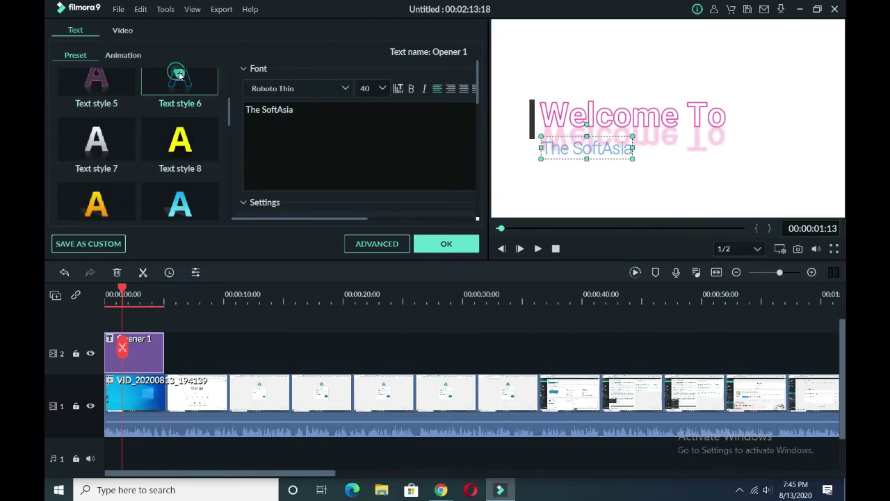
scroll(159, 167, "down", 3)
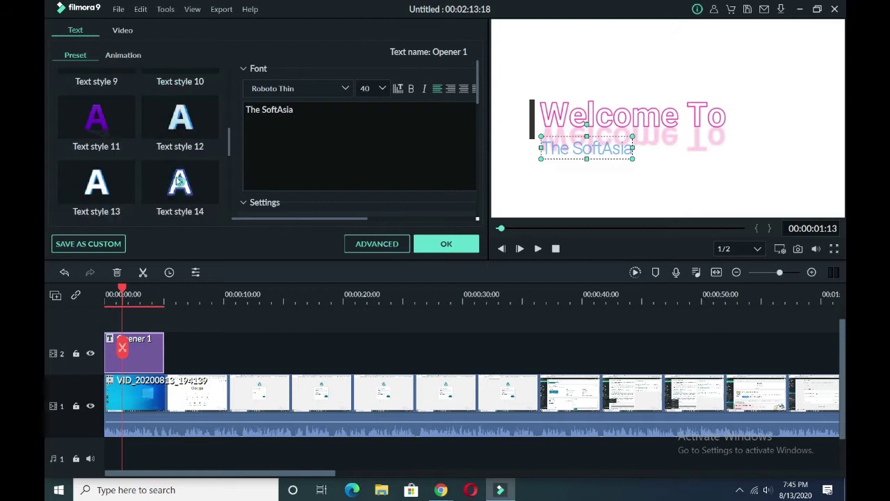
left_click(122, 124)
left_click(184, 122)
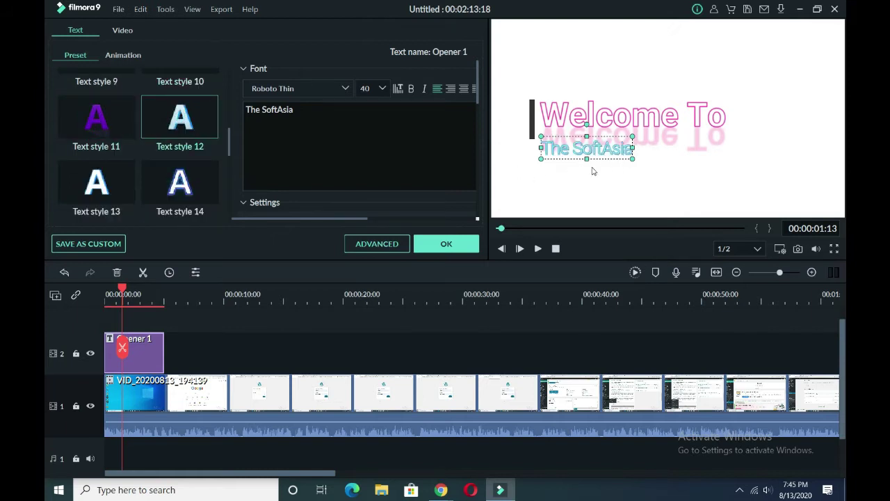
Step: Move "The SoftAsia" lower and further right beneath the heading's reflection, preview the title and accept the edits
left_click_drag(596, 149, 619, 164)
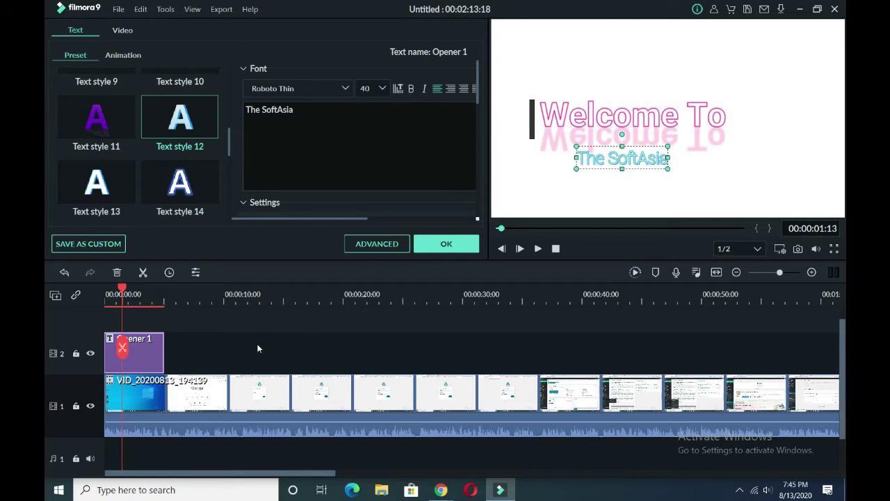
key("space")
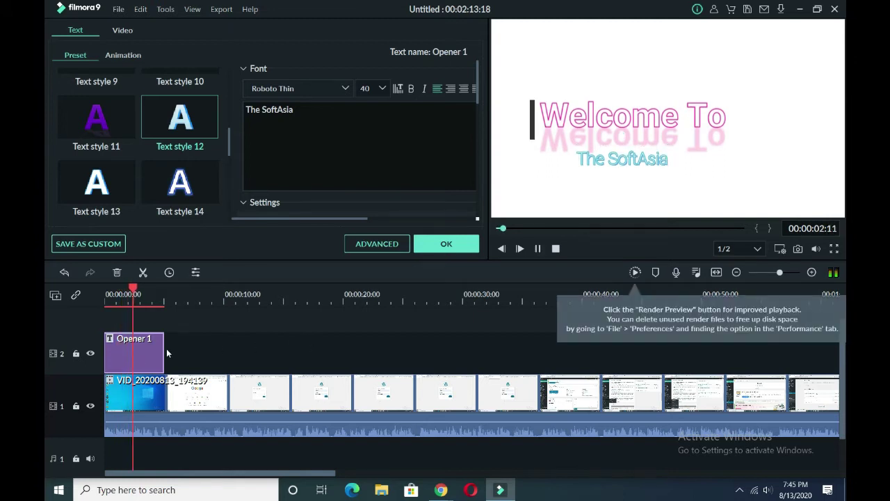
key("space")
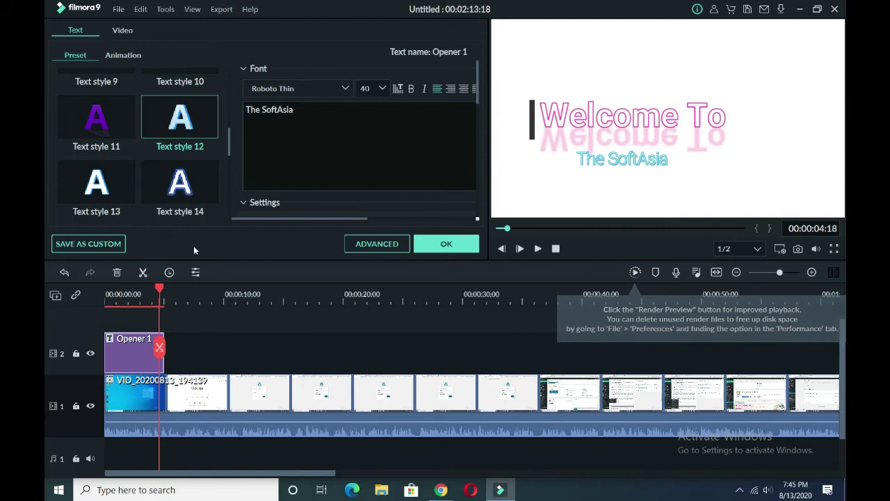
left_click(446, 244)
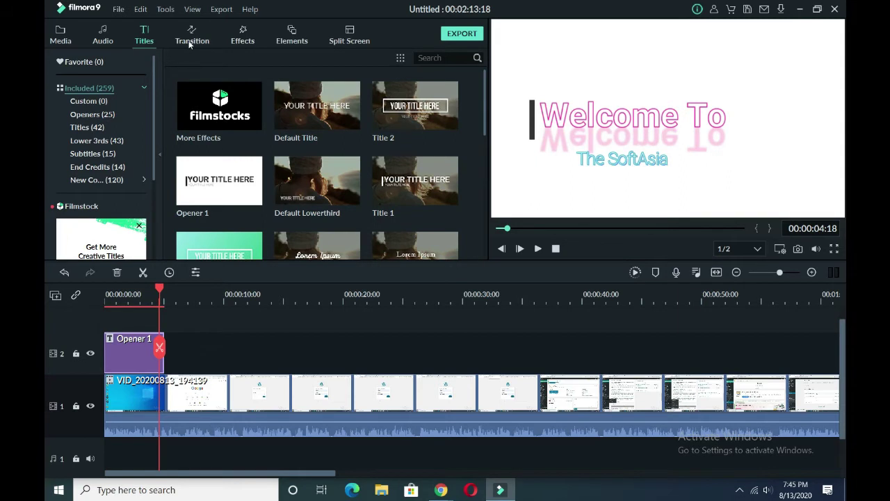
Step: Put the opener ahead of the clip on the first video track and add a Dissolve transition between them
left_click(242, 37)
left_click(202, 33)
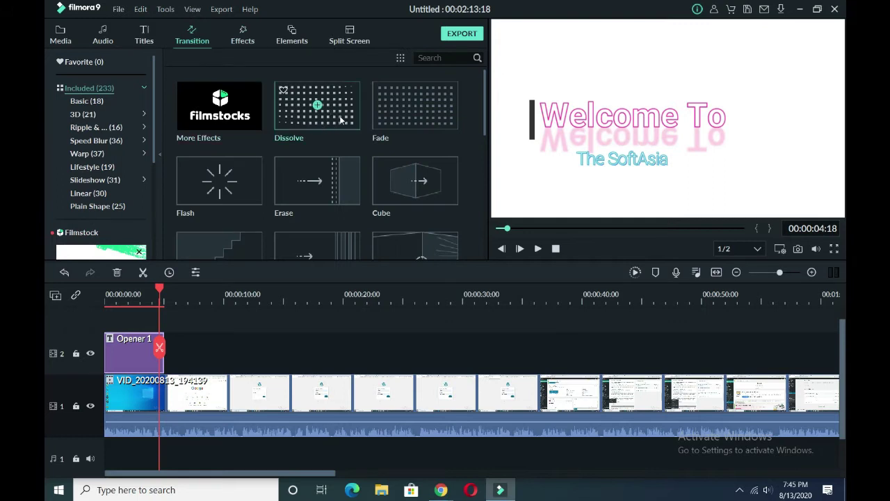
left_click_drag(334, 115, 159, 413)
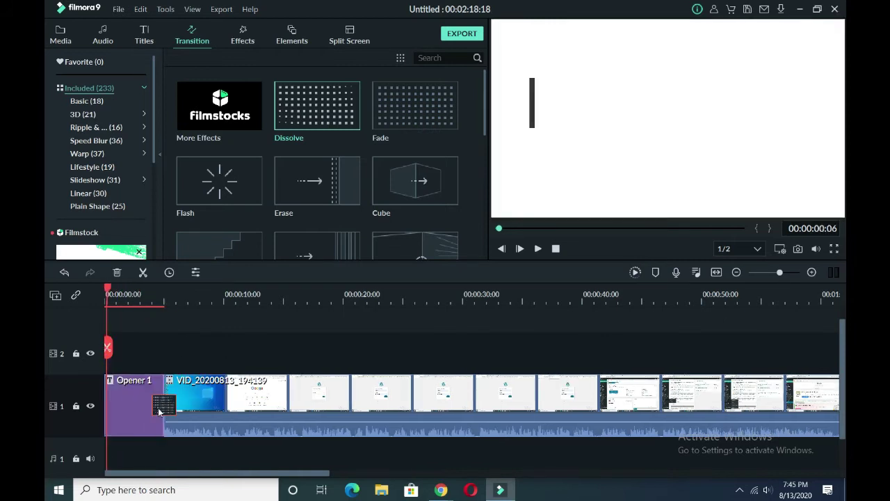
Step: Play back the opener, the Dissolve transition and the first seconds of the video to check the result
key("space")
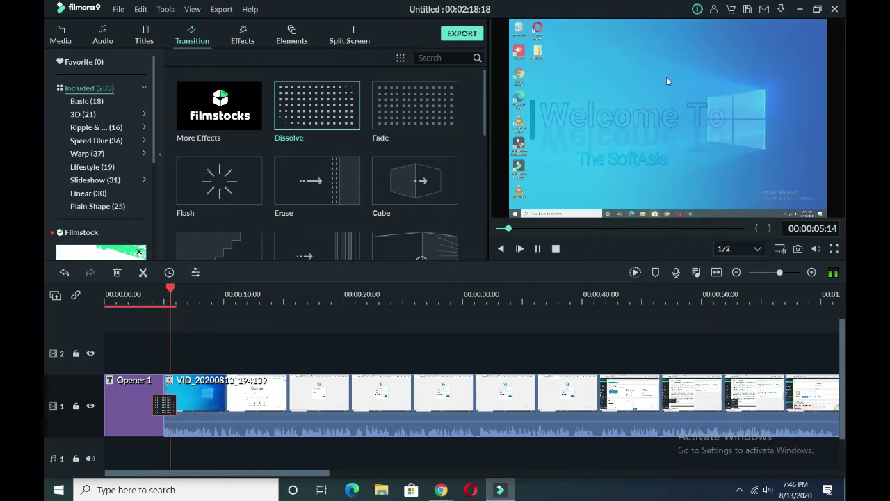
key("space")
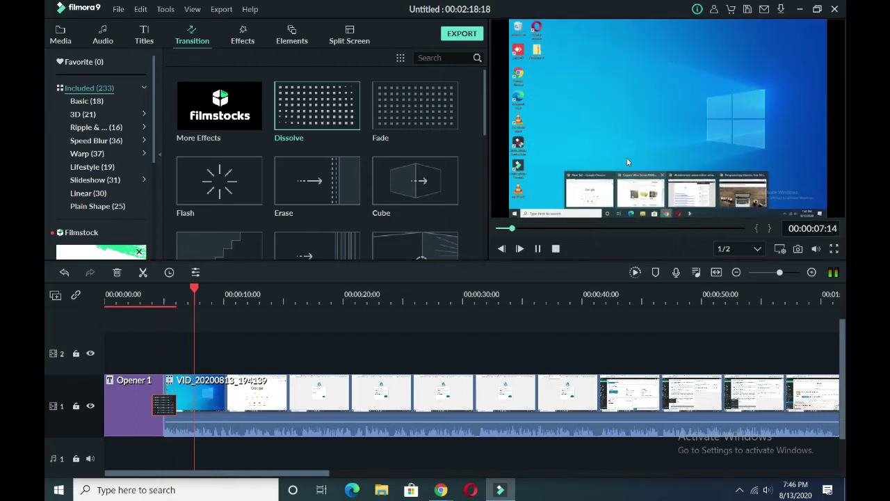
key("space")
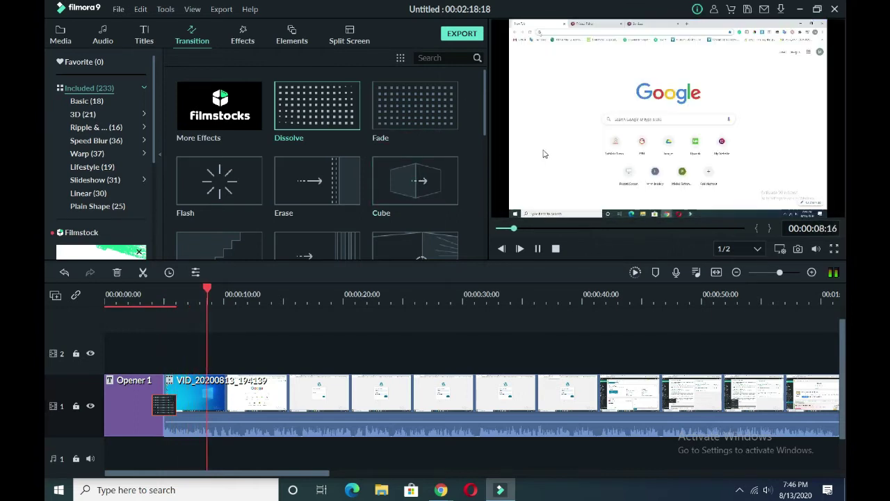
key("space")
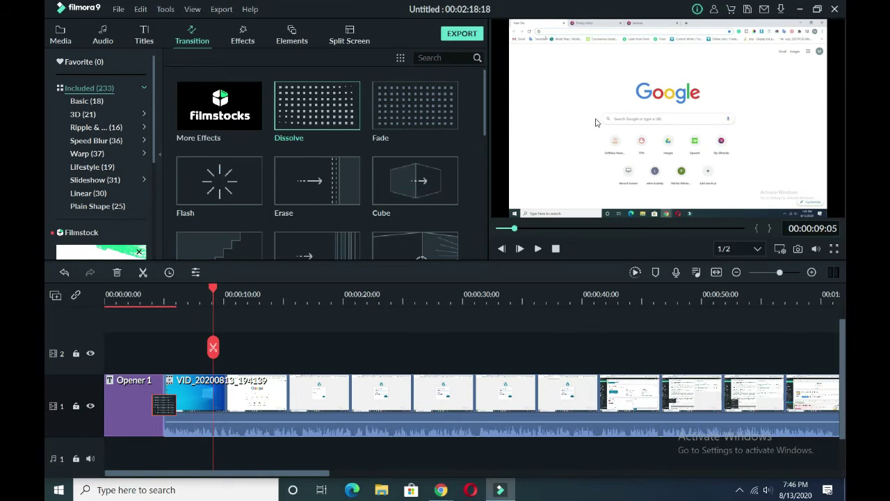
key("space")
key("space")
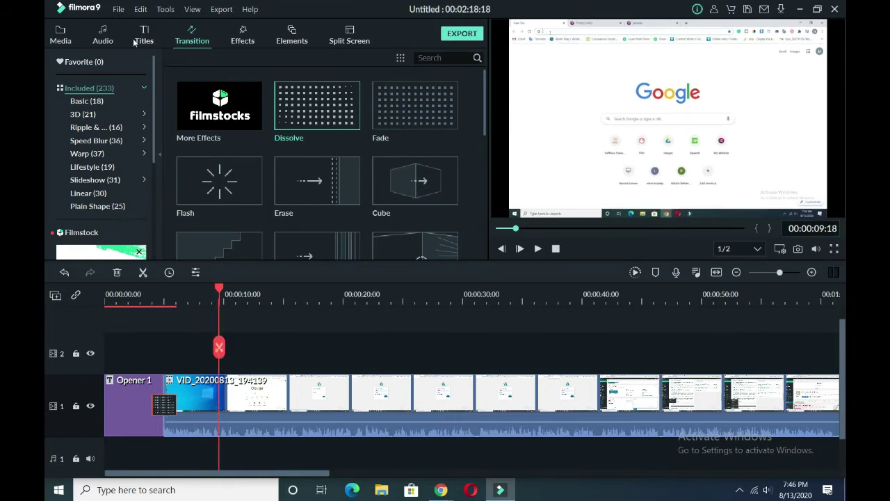
Step: Add the Subtitle 2 preset on the second video track at 00:00:09:18
left_click(146, 35)
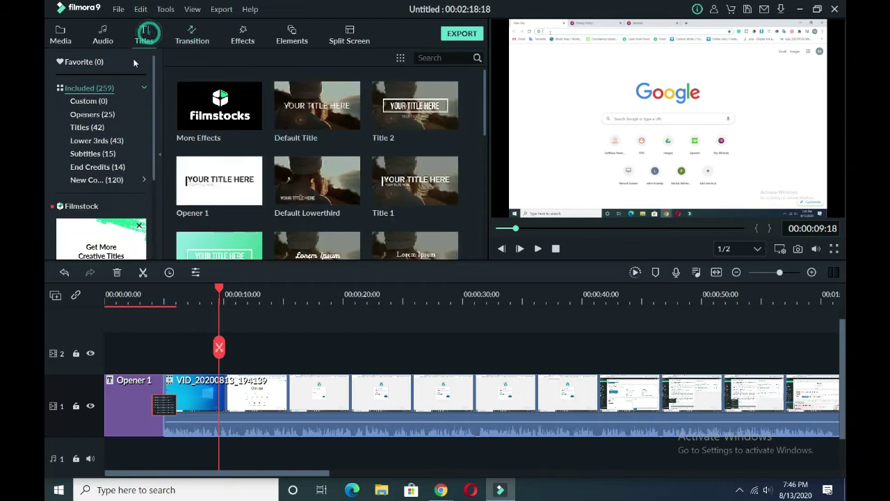
left_click(90, 154)
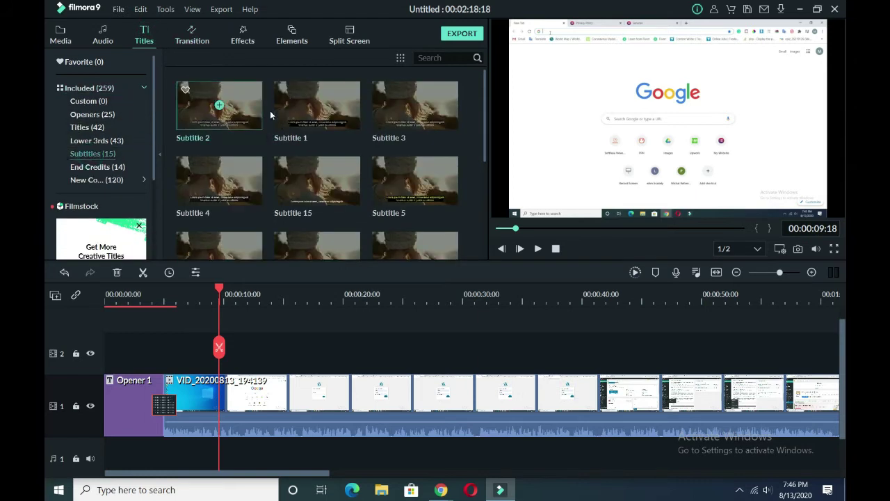
scroll(299, 152, "down", 2)
scroll(301, 153, "up", 2)
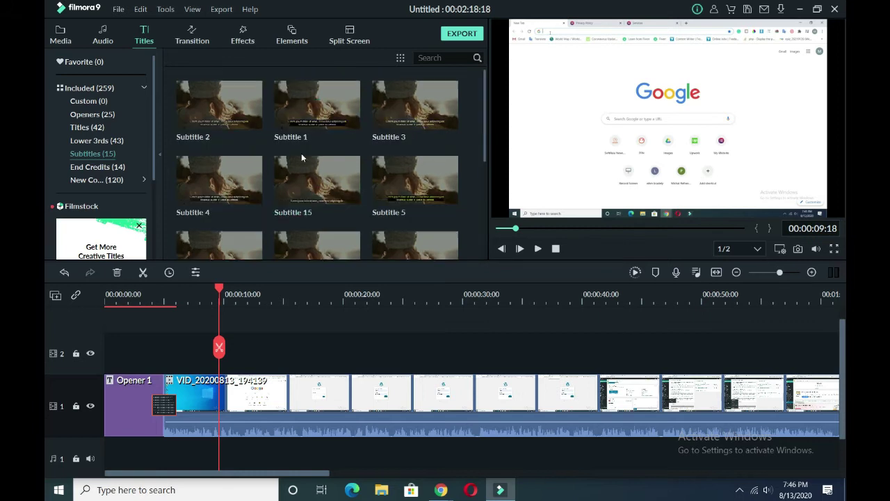
left_click(219, 105)
Step: Replace the first line of the Subtitle 2 title with "Here you can add subtitle for your video"
left_click_drag(279, 352, 248, 352)
double_click(248, 354)
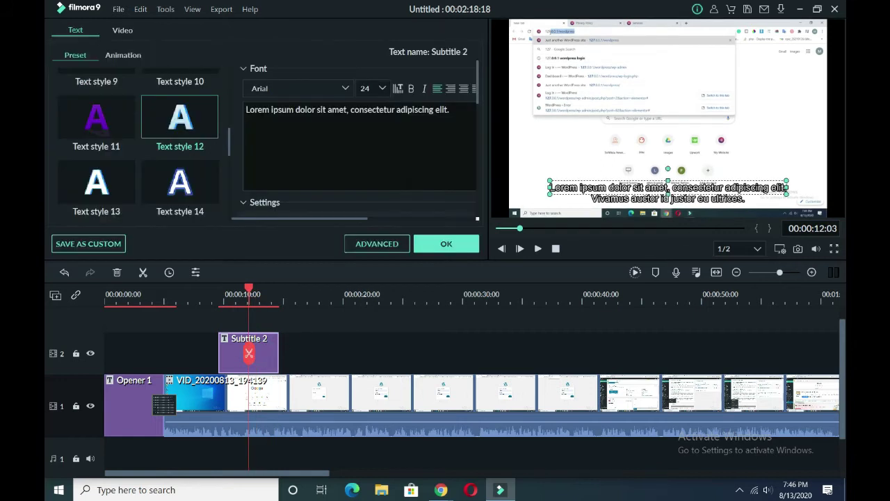
triple_click(353, 111)
double_click(352, 112)
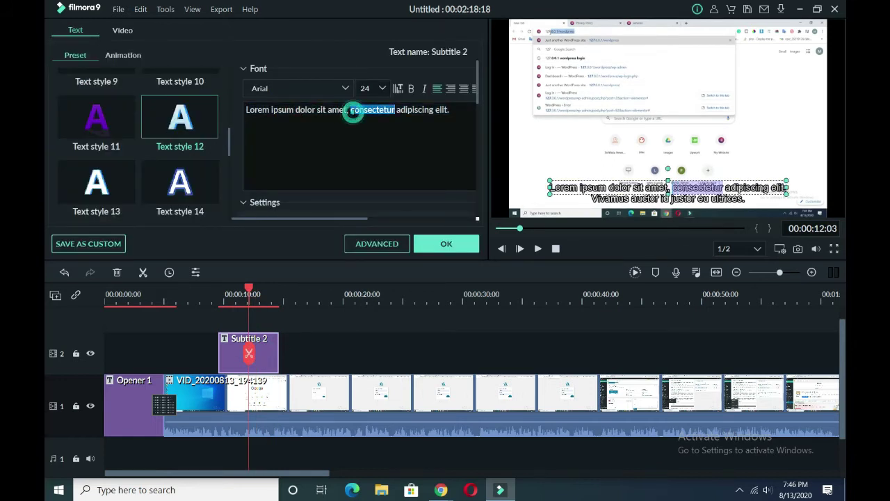
triple_click(353, 112)
type("H")
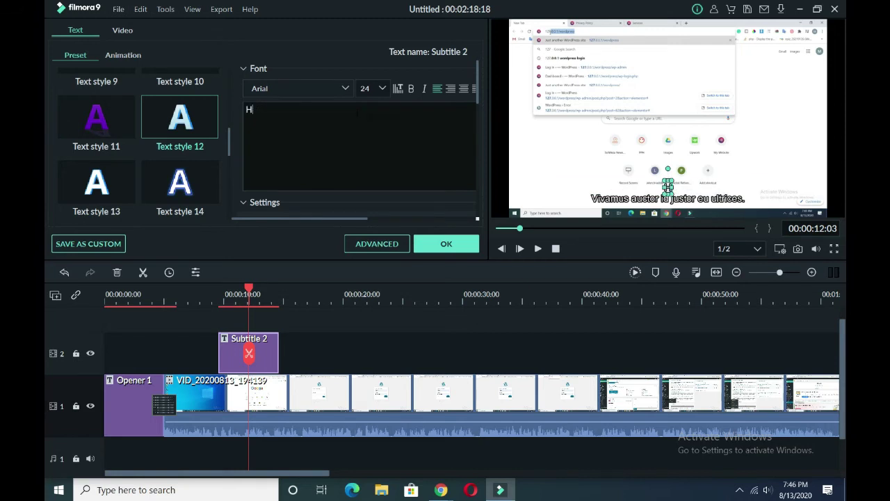
type("Er=")
key("BackSpace")
key("BackSpace")
key("BackSpace")
type("ere")
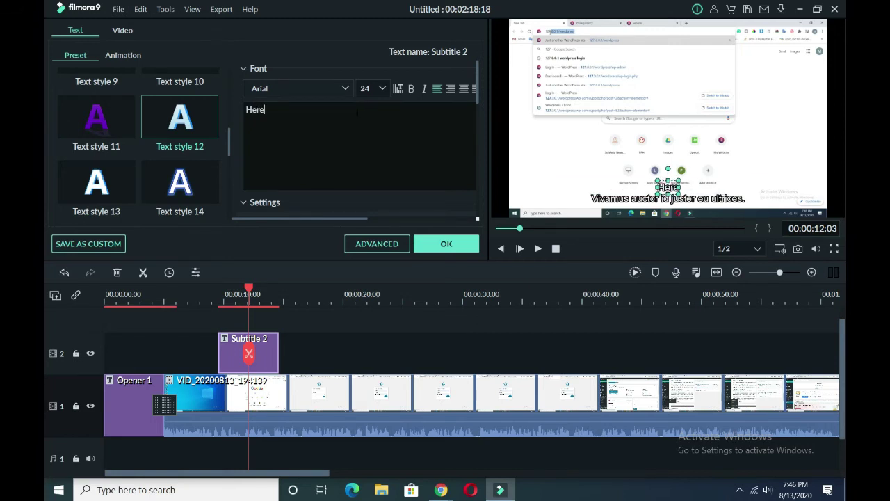
type(" you can add")
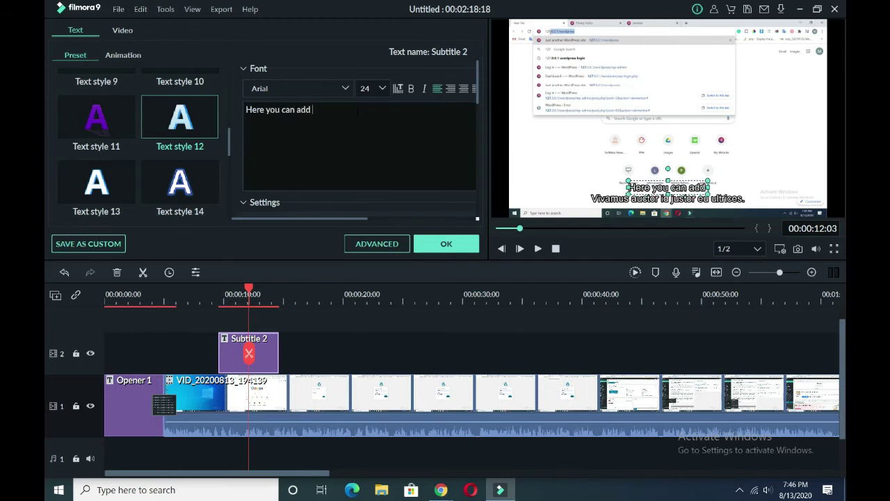
type(" subt")
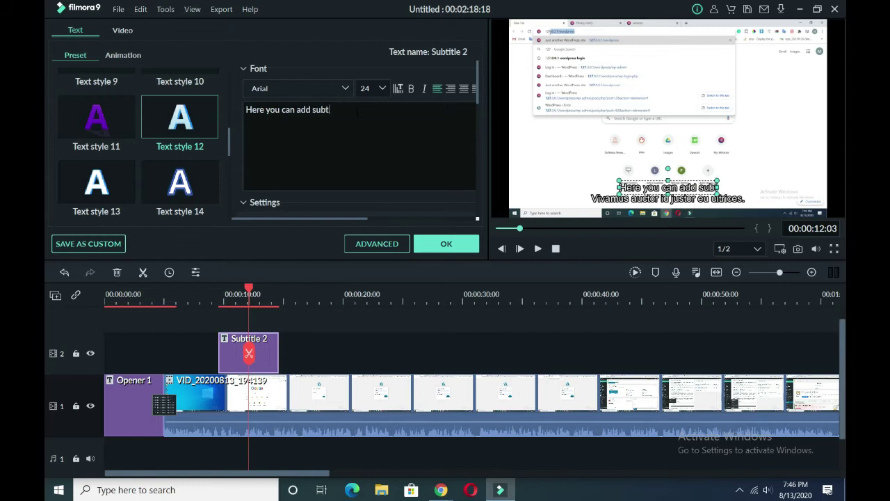
type("itle")
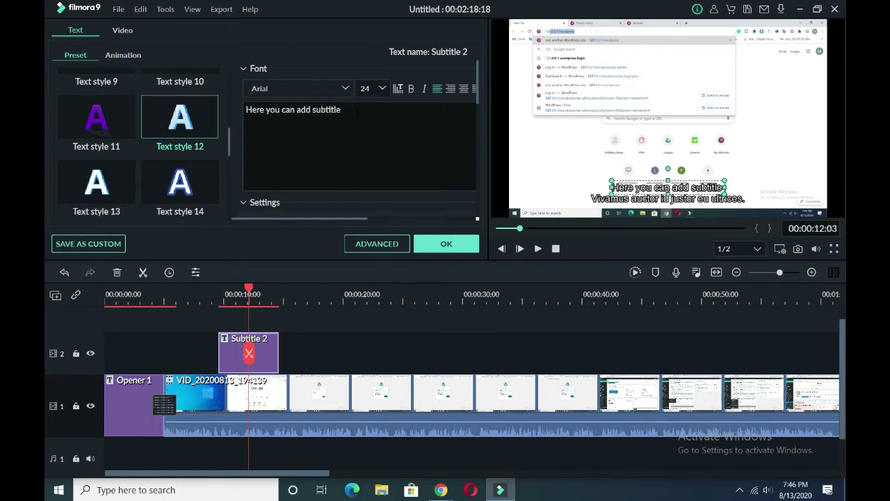
type(" for")
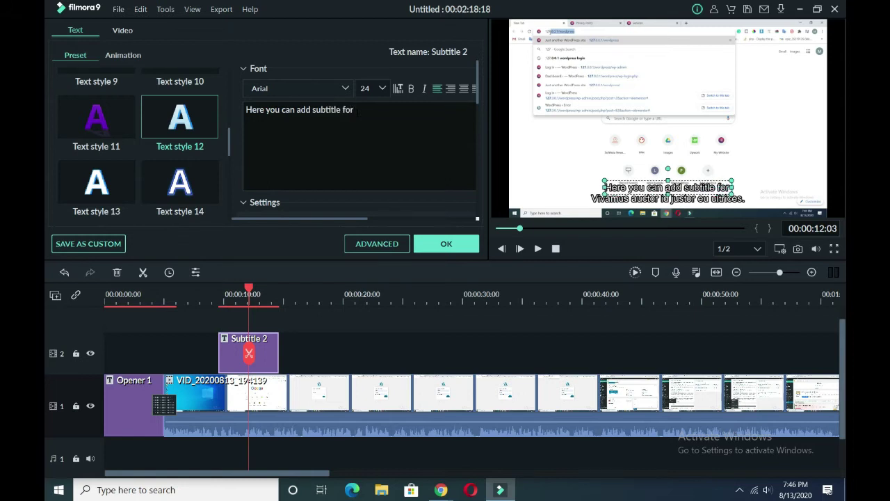
type(" your vi")
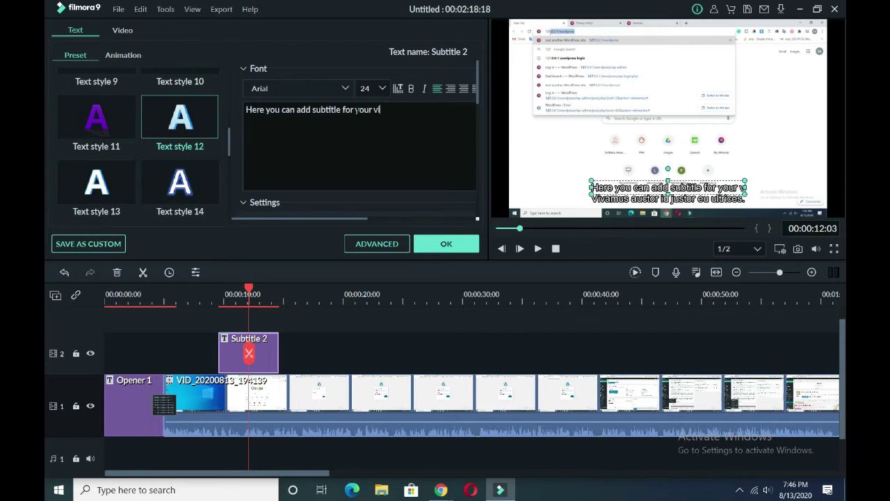
type("deo")
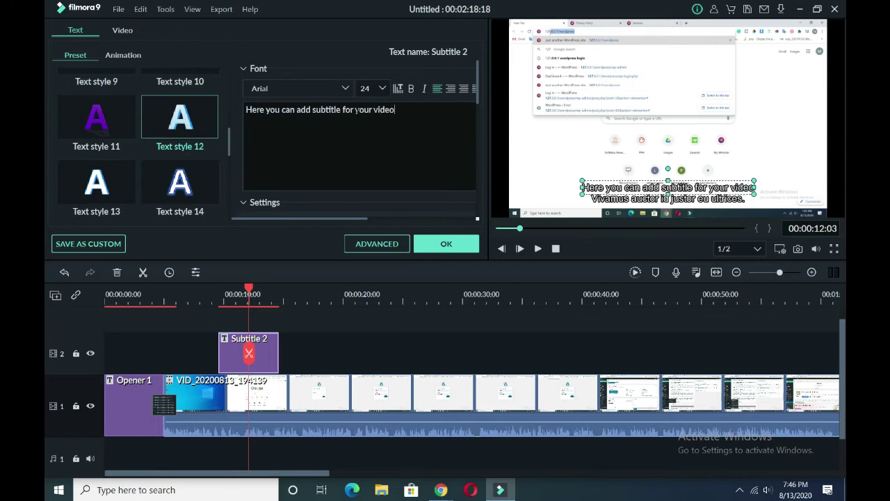
left_click(347, 335)
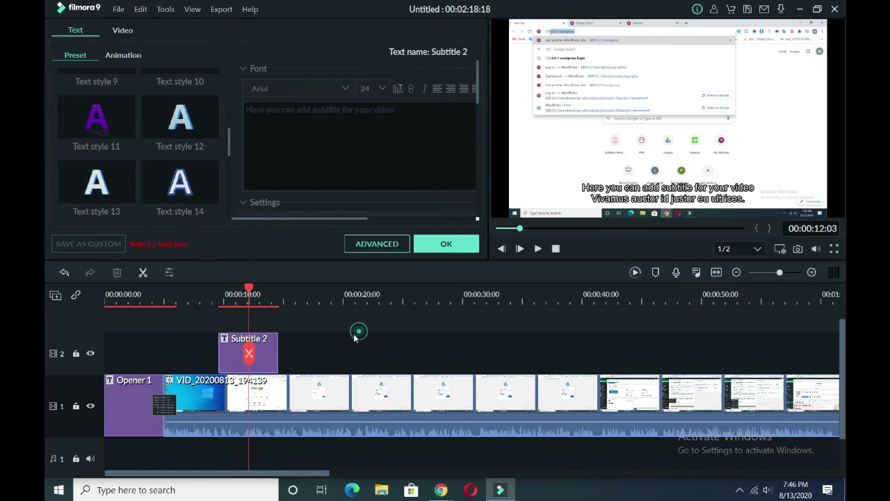
Step: Extend the end of the Subtitle 2 clip to about 00:00:30 and undo the accidental edit made after it
left_click_drag(278, 358, 465, 369)
left_click_drag(376, 376, 351, 357)
key("ctrl+z")
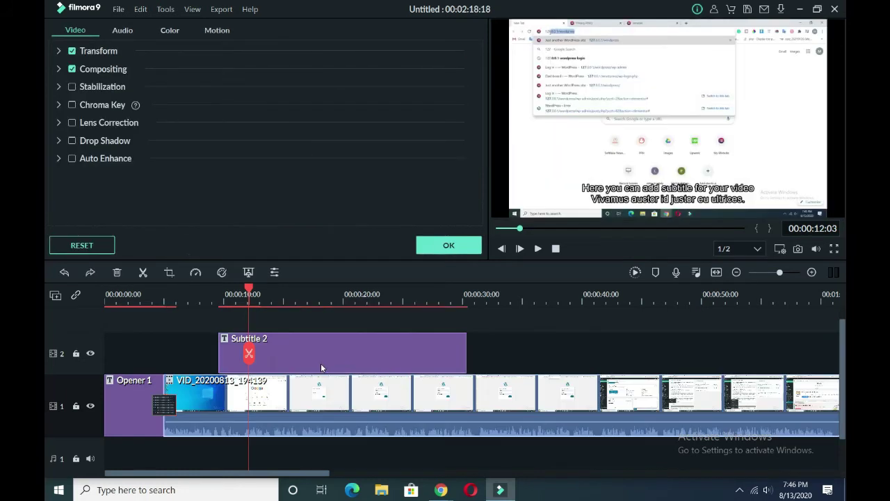
Step: Move the Subtitle 2 clip to start at about 16.5 seconds, play it back and accept the title edits
left_click(313, 347)
left_click_drag(334, 349, 378, 350)
key("space")
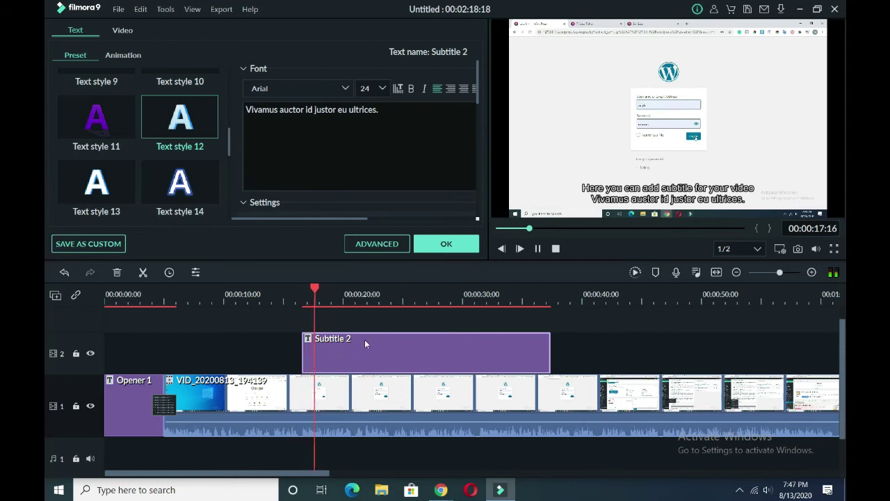
key("space")
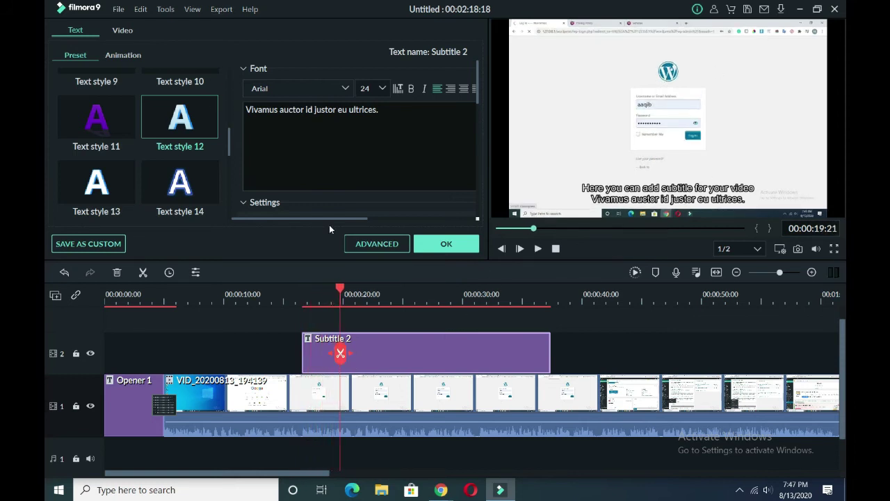
left_click(446, 244)
Step: Add the "Feet On Water - Unexpected Moment" music to the audio track from 00:00:00:00
left_click_drag(343, 359, 252, 356)
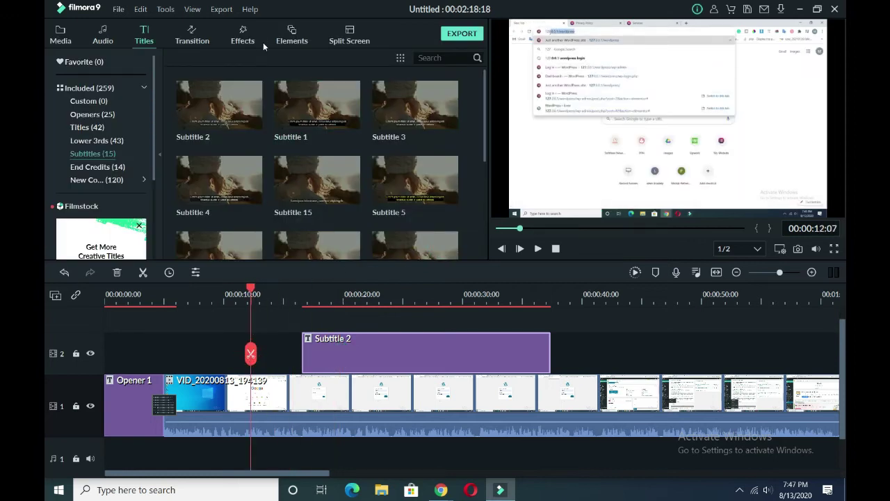
left_click(101, 40)
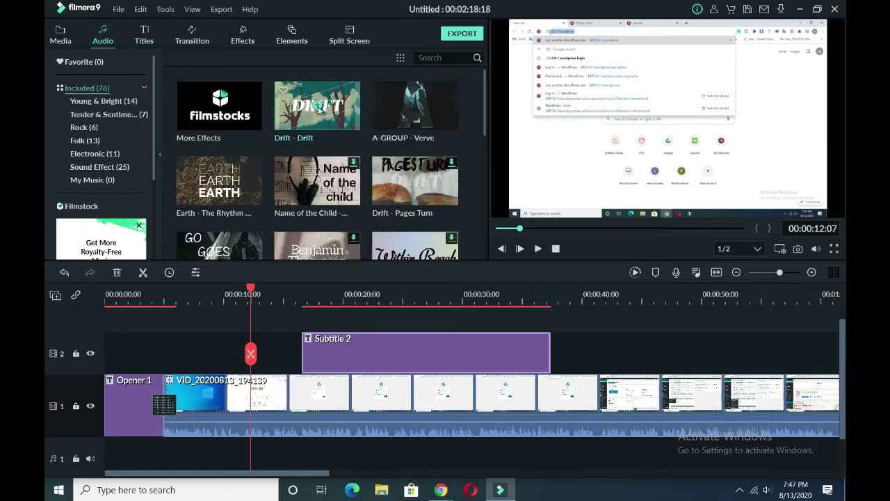
left_click_drag(250, 356, 106, 353)
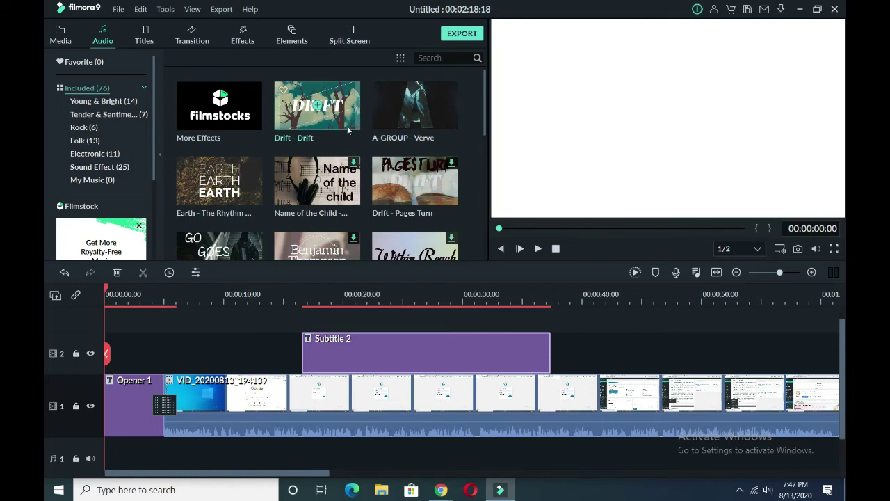
scroll(370, 143, "down", 3)
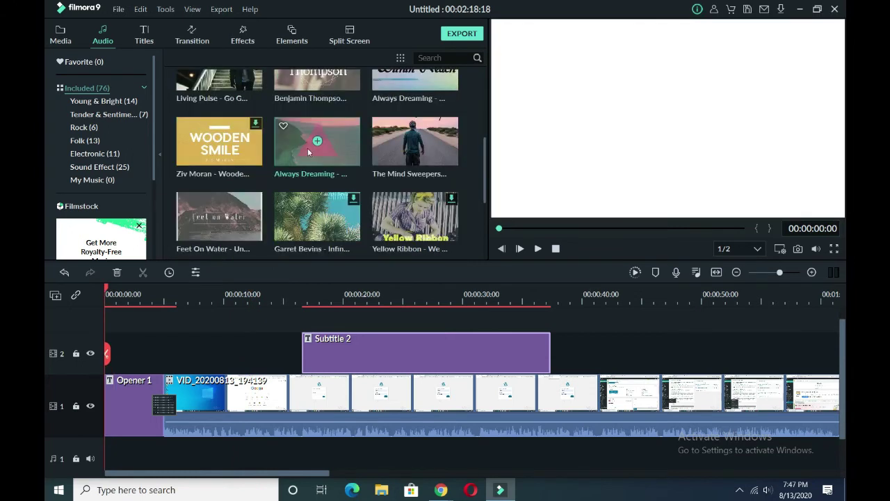
left_click(220, 217)
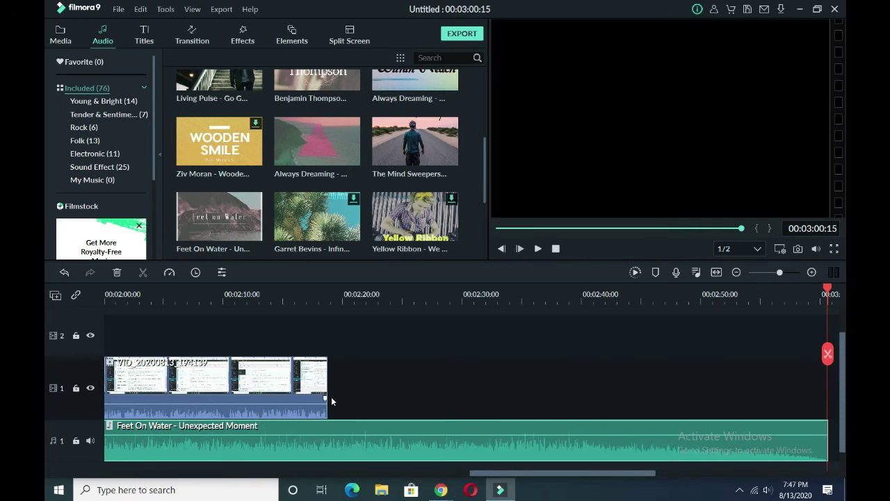
Step: Trim the end of the background music to about 00:02:22:09, a little past the end of the video clip
left_click_drag(826, 356, 50, 388)
left_click(51, 387)
left_click(141, 442)
left_click_drag(108, 388, 532, 368)
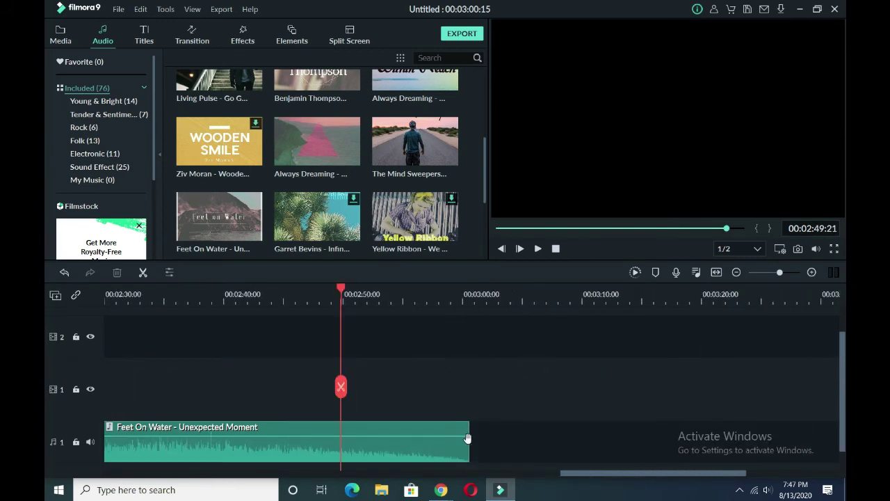
left_click(419, 442)
left_click_drag(468, 441, 259, 445)
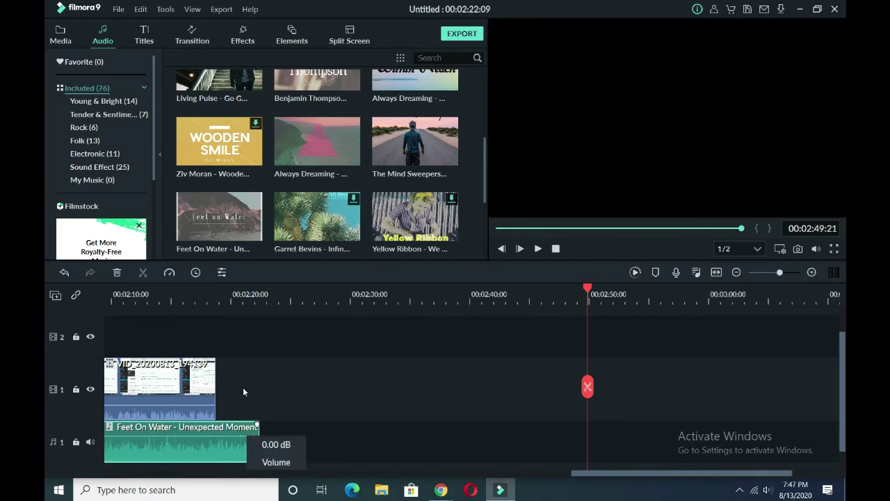
Step: Add the Opener 3 title on the first video track directly after the end of the video clip
left_click(144, 35)
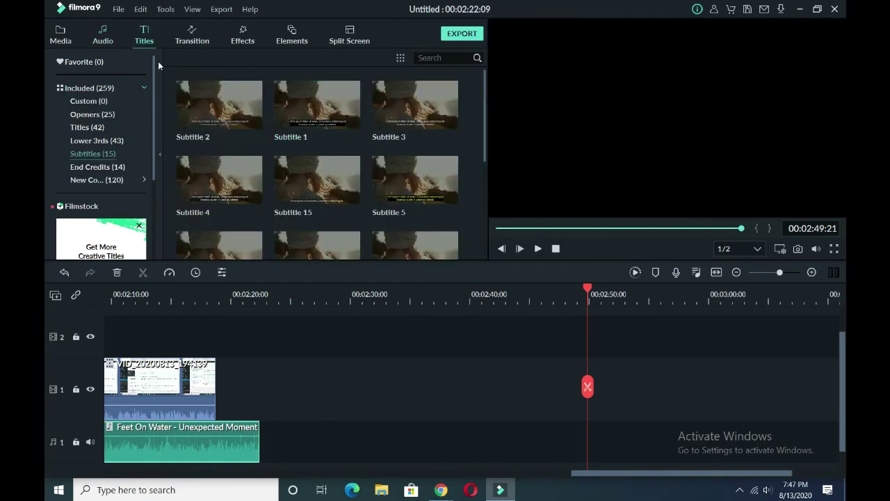
left_click(89, 117)
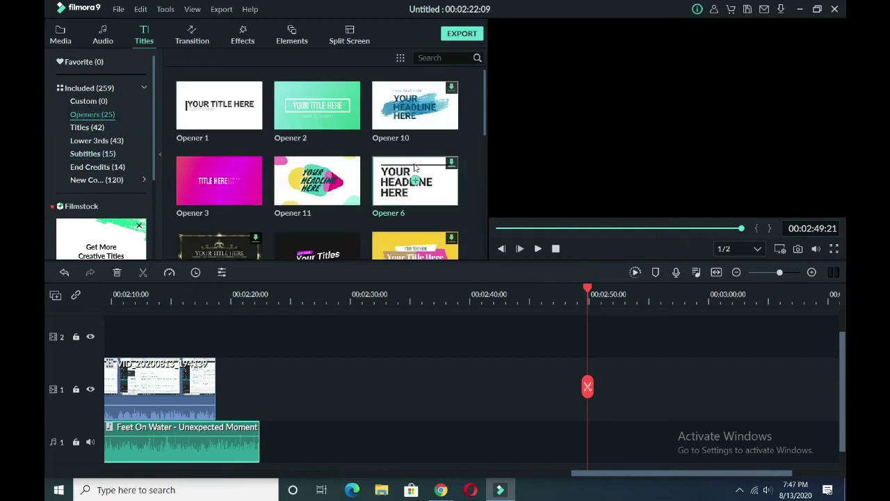
scroll(342, 157, "down", 3)
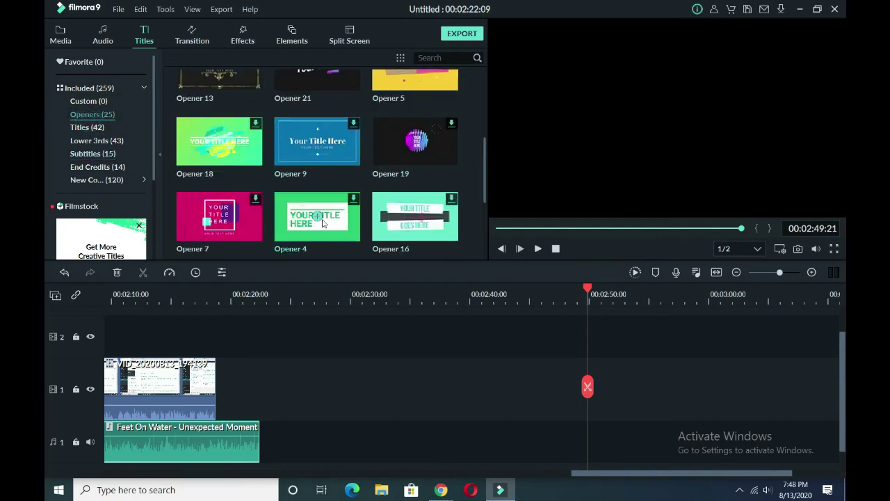
scroll(237, 166, "up", 3)
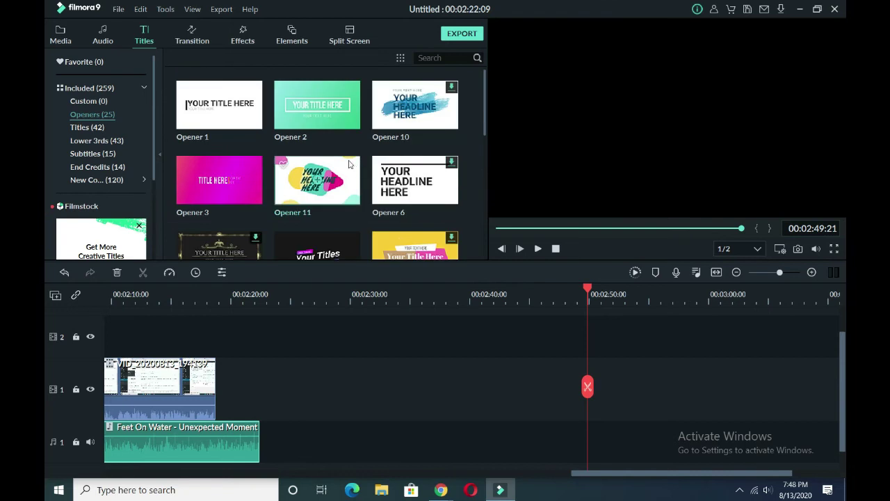
left_click(219, 179)
left_click_drag(608, 387, 240, 381)
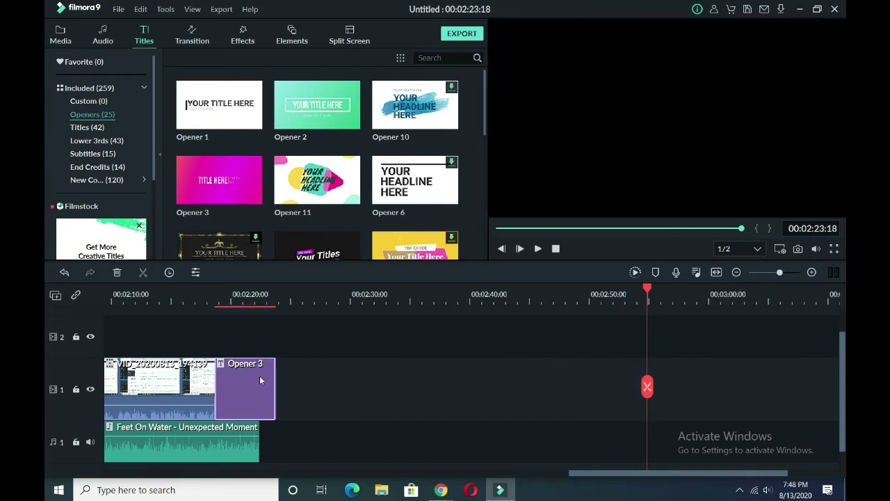
Step: Change the Opener 3 heading to "Thanks", with the preview at 00:02:20:22
left_click_drag(649, 391, 242, 401)
double_click(654, 117)
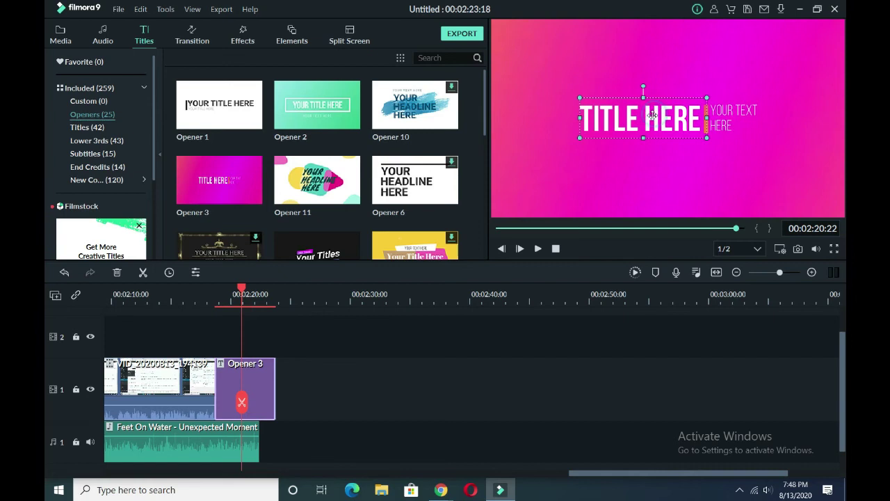
key("ctrl+a")
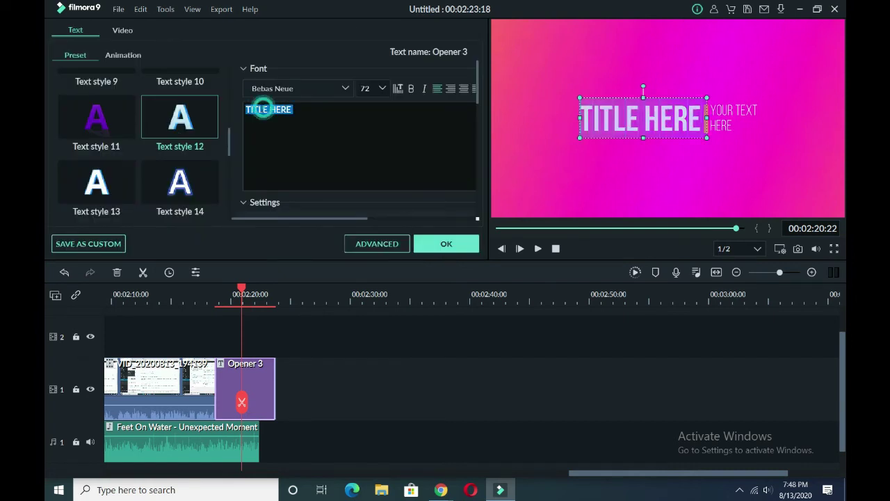
type("THanks")
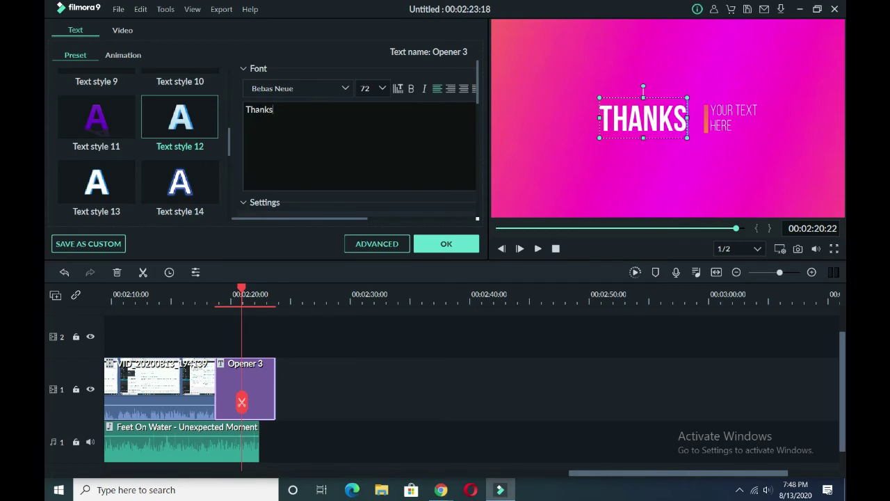
Step: Replace the smaller text of Opener 3 with "For Watching"
left_click(731, 121)
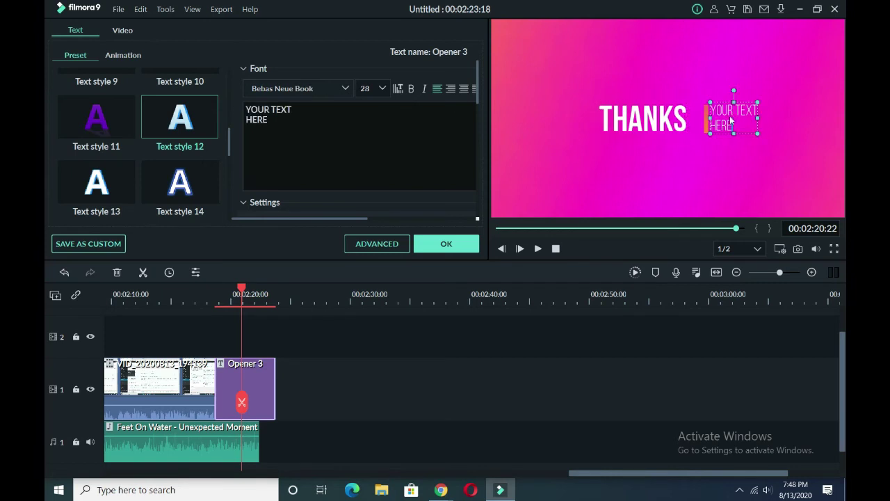
double_click(273, 118)
double_click(279, 109)
double_click(267, 109)
triple_click(268, 107)
left_click_drag(273, 120, 251, 110)
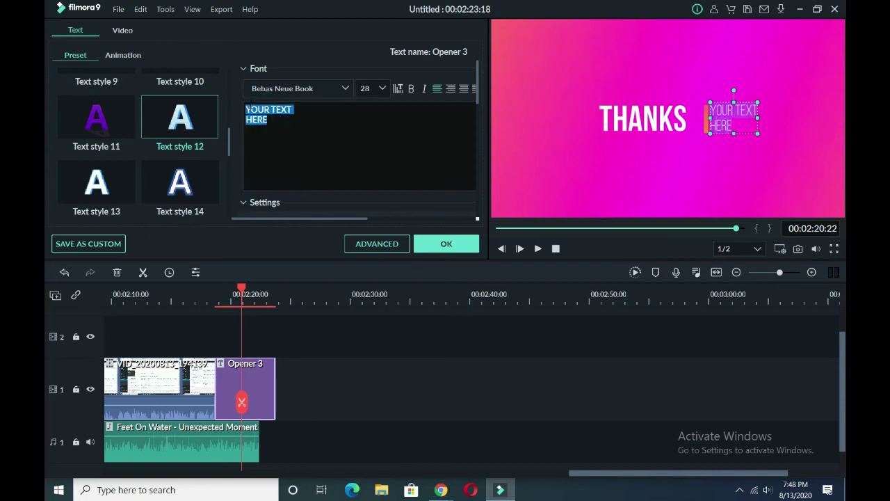
type("For Watchi")
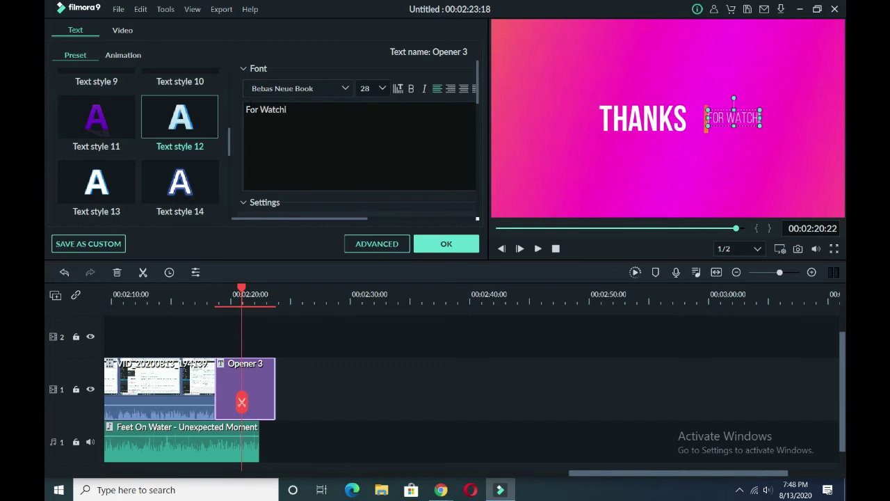
type("ng")
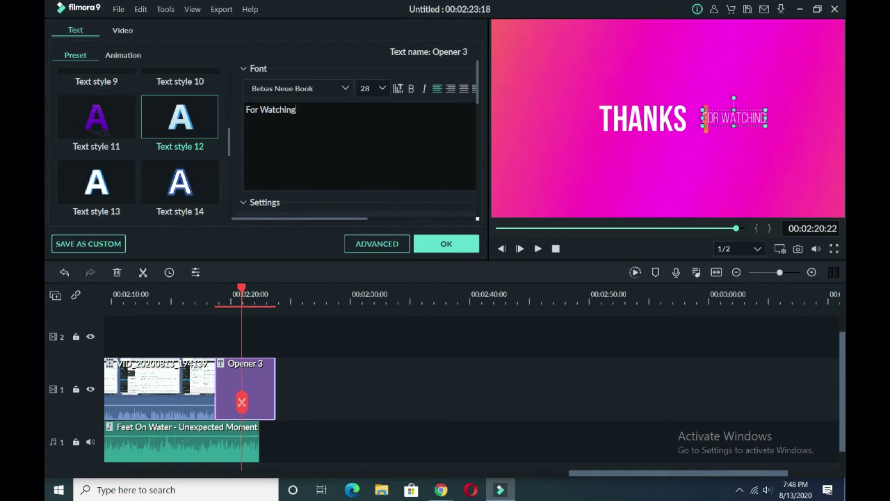
Step: Split "For Watching" over two lines, place it just right of the orange bar and apply Text style 14
left_click_drag(746, 114, 754, 115)
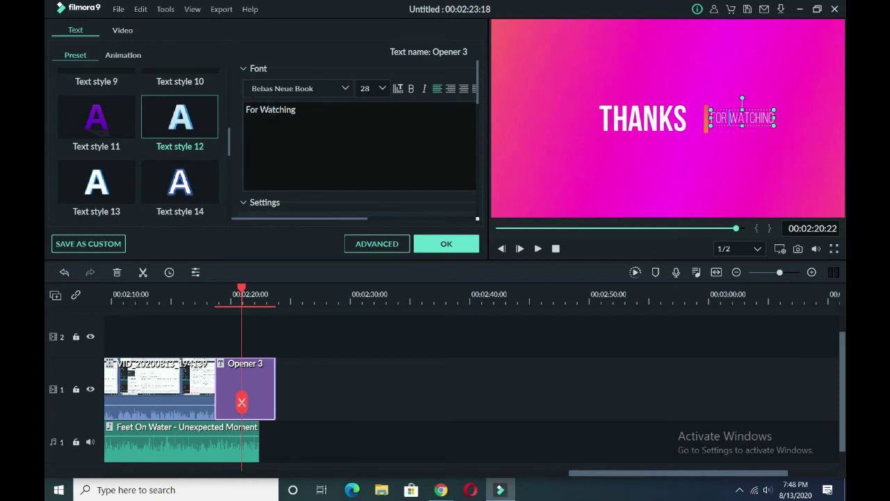
key("Return")
left_click_drag(754, 89, 746, 94)
left_click(197, 184)
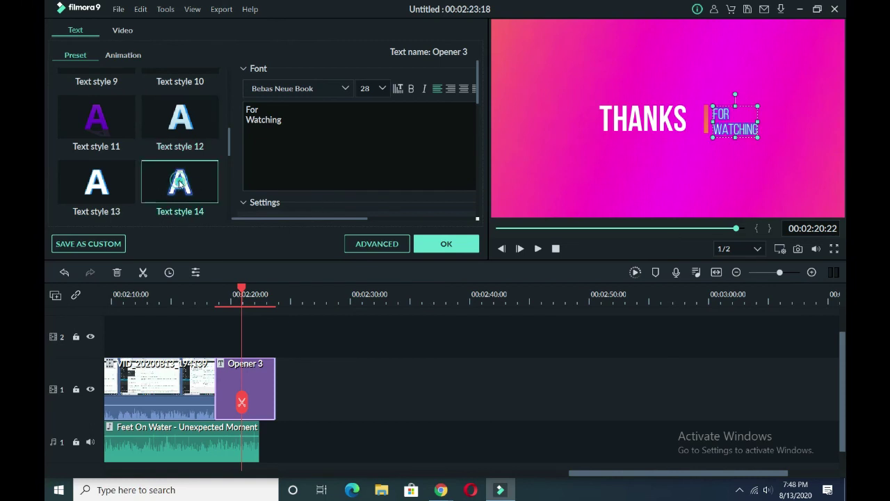
Step: Try Text styles 11, 7, 5, 4, 2 and 14 on the "Thanks" heading of Opener 3
left_click(646, 130)
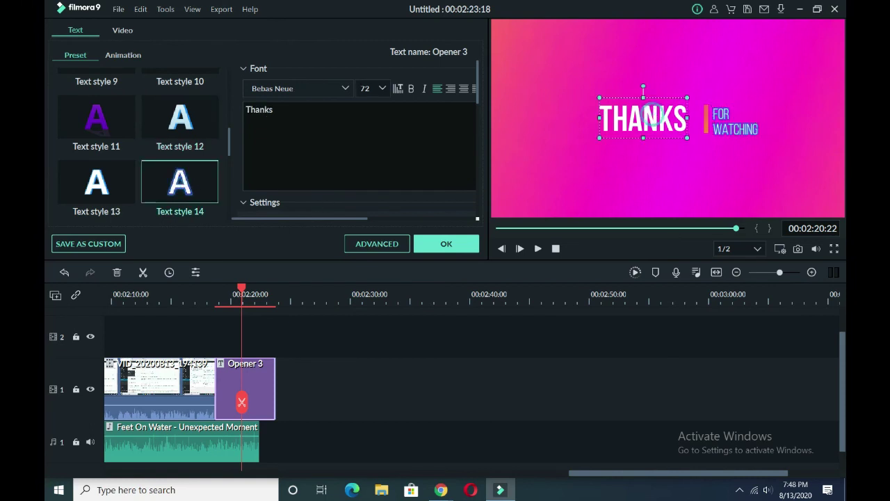
left_click(101, 118)
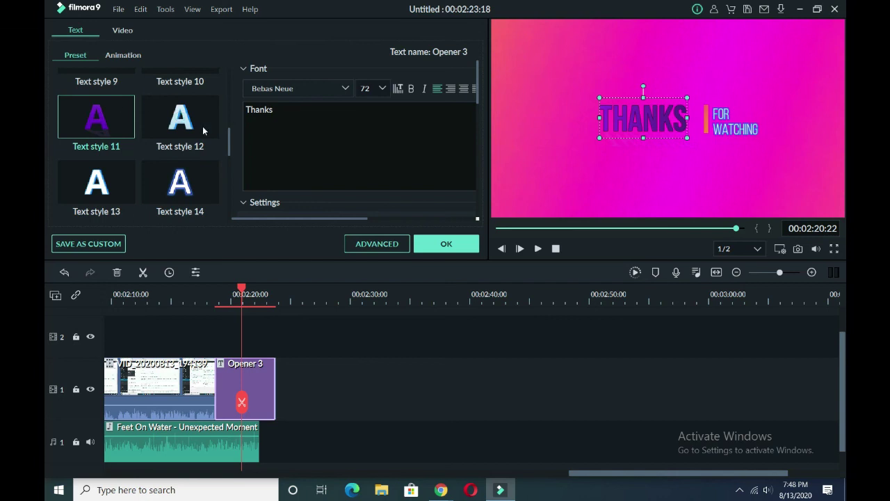
scroll(123, 152, "up", 3)
left_click(94, 142)
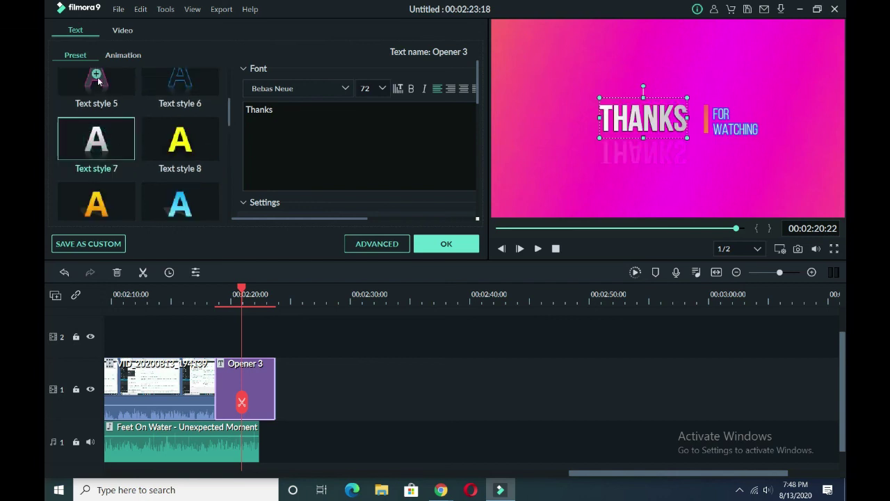
left_click(99, 81)
scroll(108, 102, "up", 3)
left_click(180, 160)
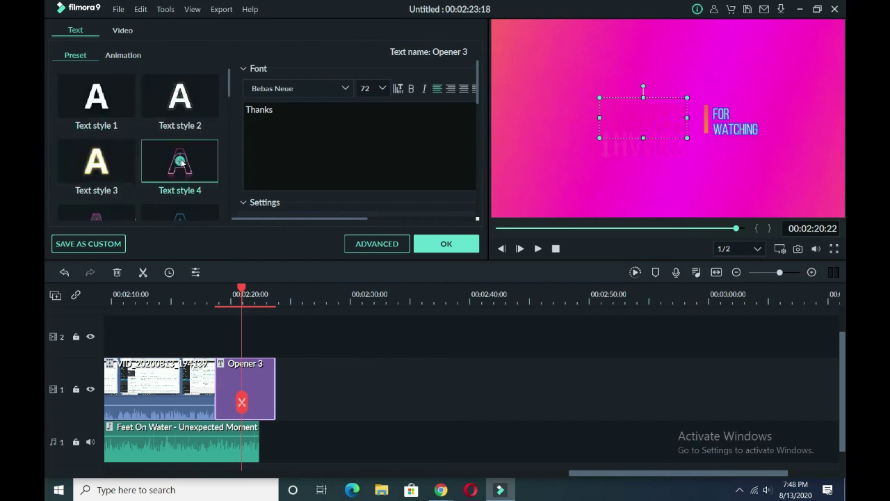
left_click(182, 98)
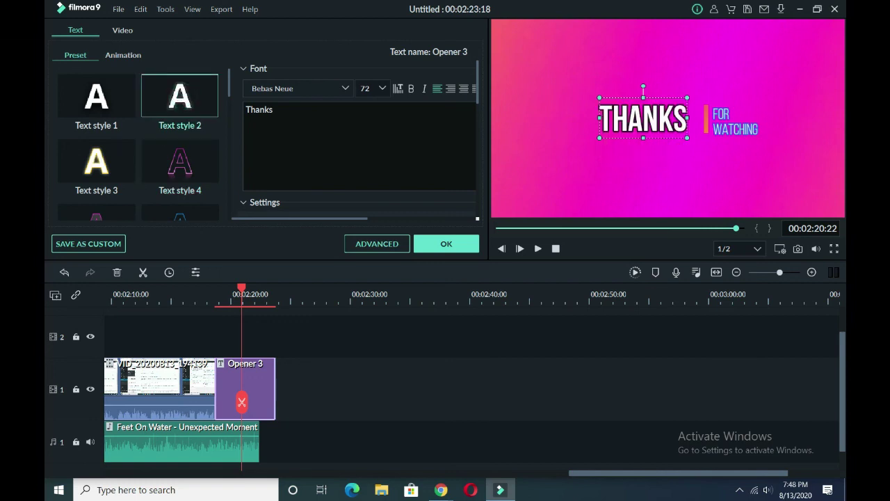
scroll(174, 165, "down", 4)
left_click(179, 181)
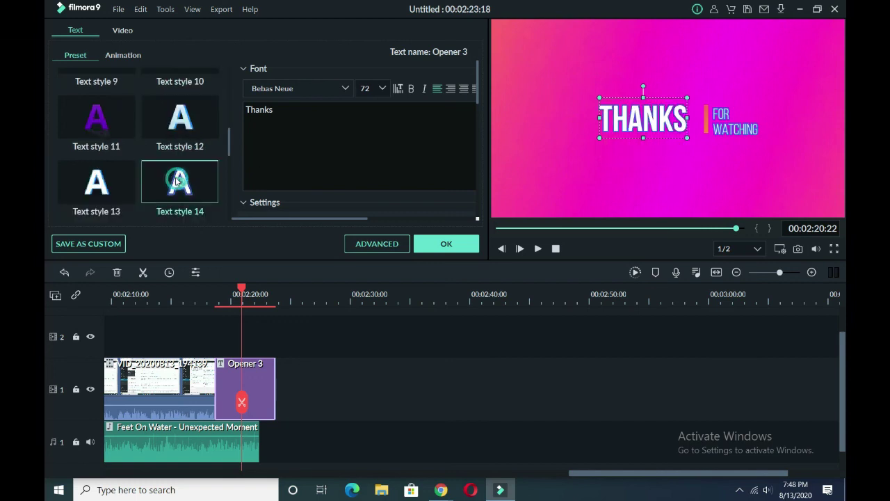
Step: Apply Text style 21 to the "Thanks" heading and accept the Opener 3 text edits
scroll(161, 180, "down", 2)
scroll(147, 170, "down", 3)
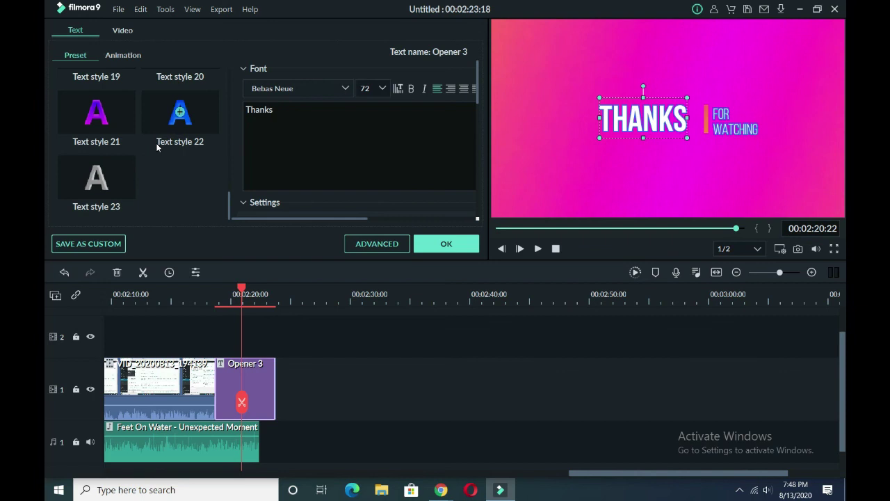
left_click(96, 130)
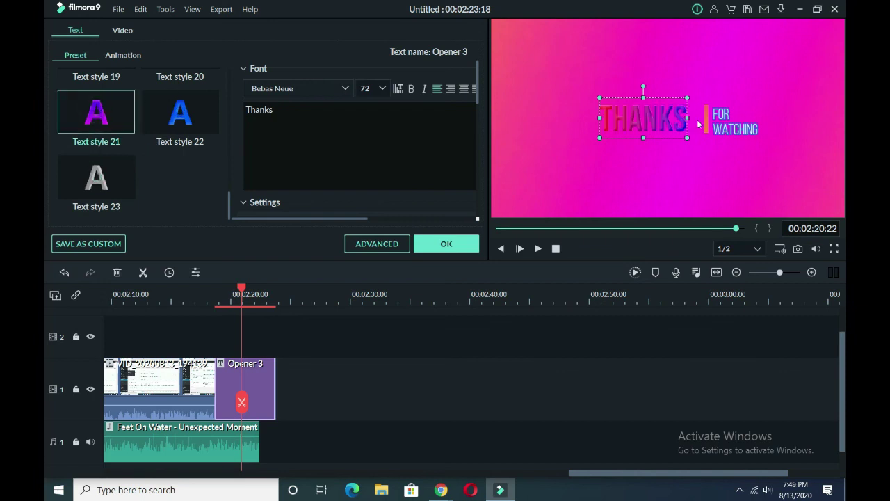
left_click(443, 242)
Step: Add a Fade transition between the video clip and the Opener 3 closing title, and minimize the editor window
key("space")
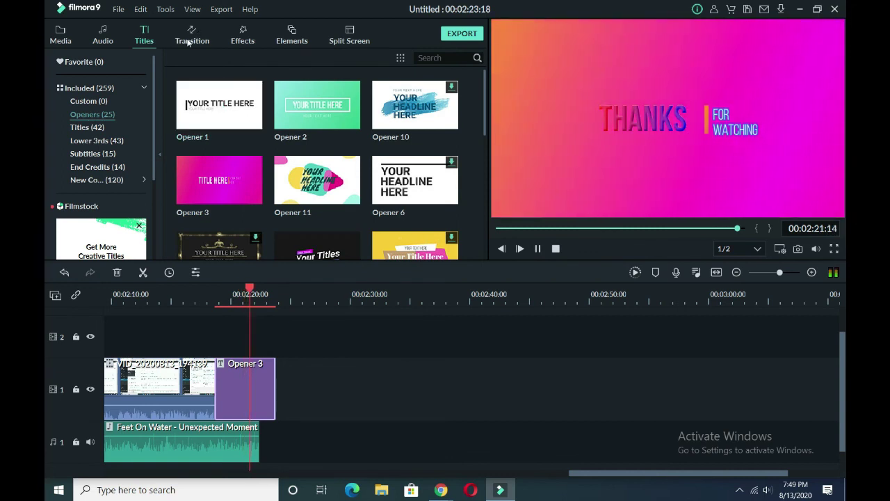
left_click(188, 42)
key("space")
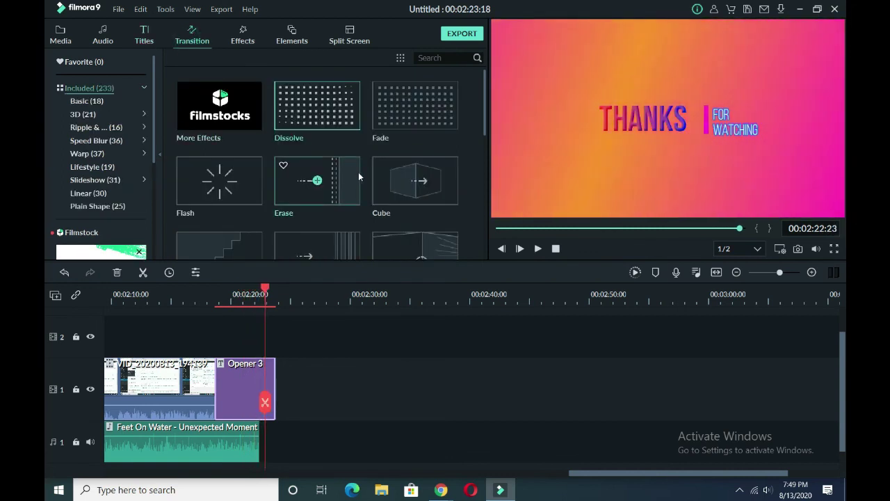
left_click_drag(415, 115, 214, 402)
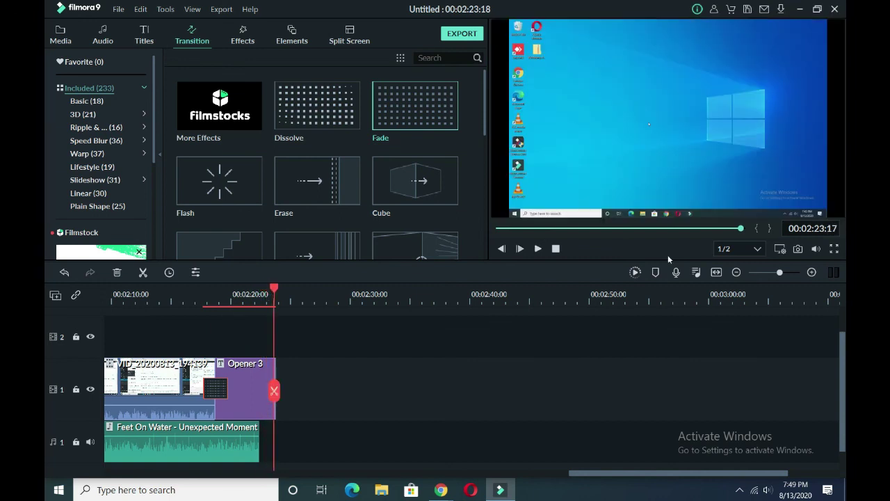
left_click(499, 489)
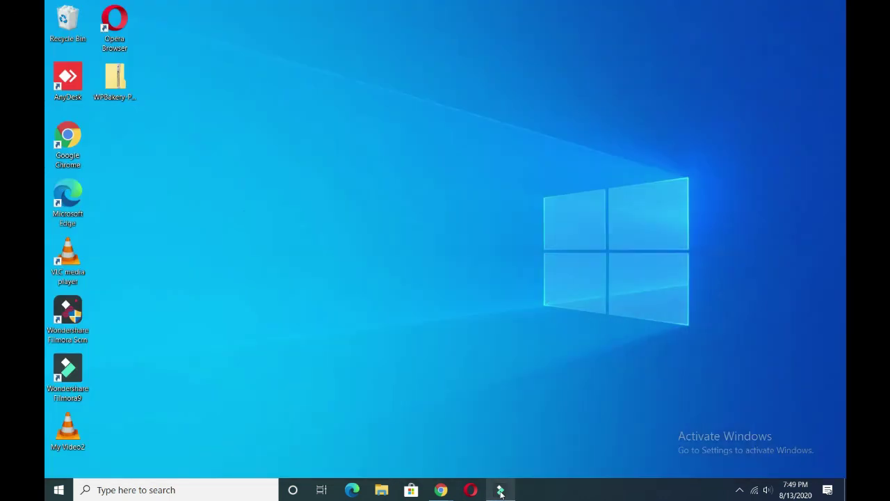